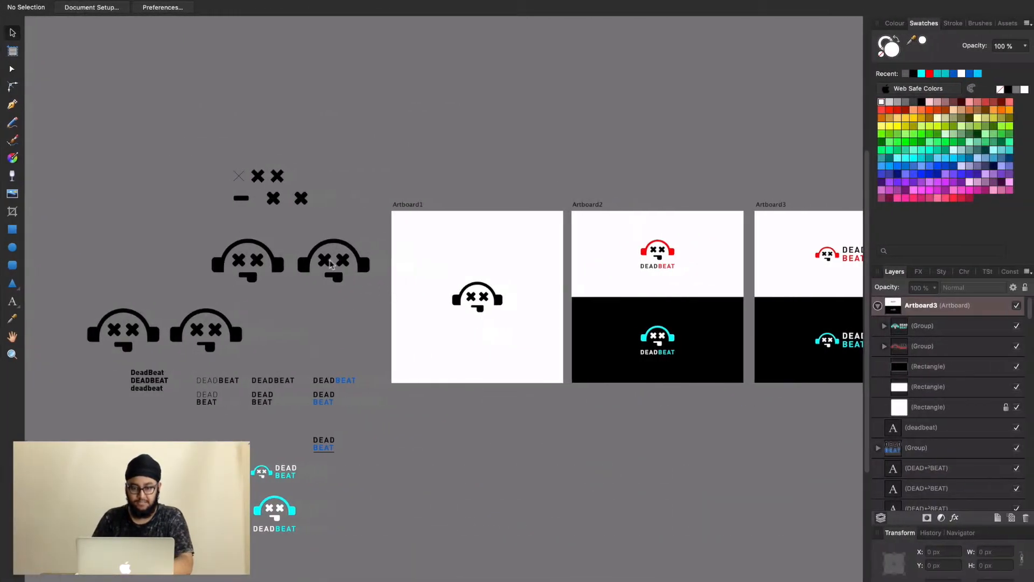
Step: Examine the X-shaped eye studies above the headphone faces and the empty canvas area above them
scroll(317, 211, up, 3)
drag(317, 211, 506, 248)
scroll(515, 210, up, 4)
drag(482, 188, 584, 208)
scroll(594, 225, up, 5)
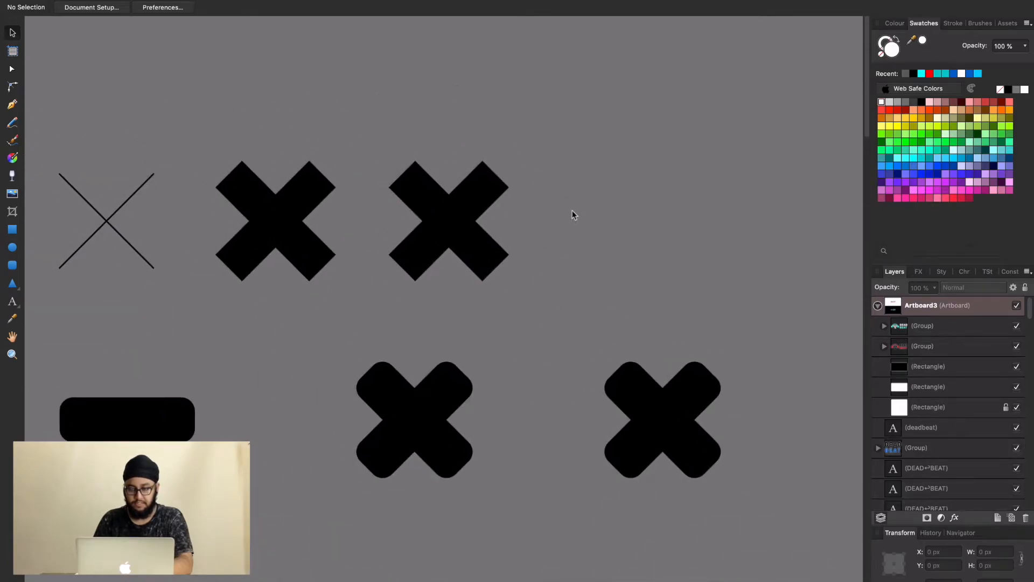
scroll(571, 212, down, 4)
drag(576, 250, 581, 255)
scroll(583, 288, up, 3)
mouse_move(511, 87)
mouse_down()
mouse_move(540, 229)
mouse_move(575, 274)
mouse_up()
Step: Activate the Brush tool, make a test stroke in the empty area above the X studies, and set the brush colour to black
key(b)
drag(471, 257, 523, 346)
drag(324, 156, 369, 176)
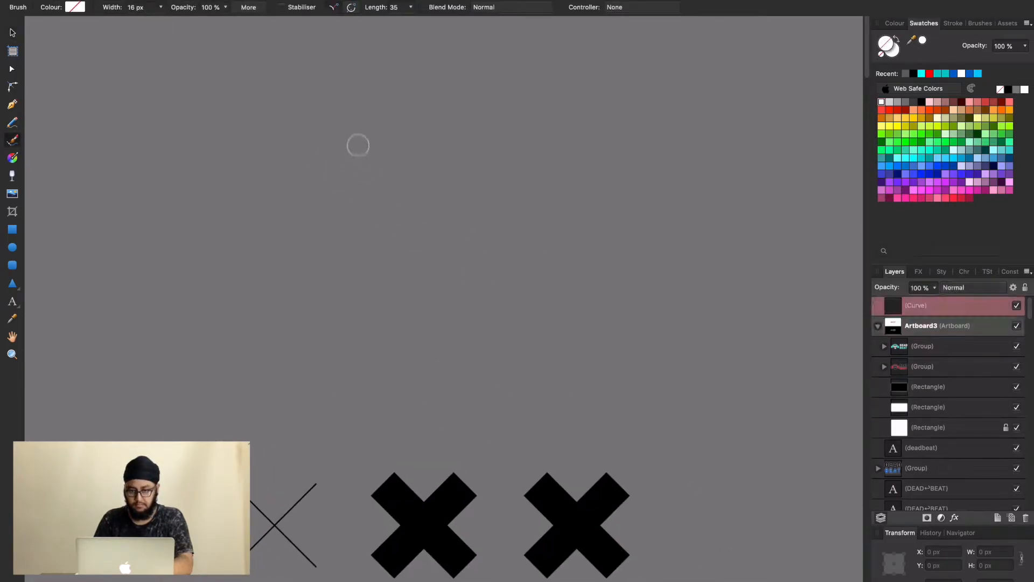
click(922, 101)
click(283, 92)
drag(323, 128, 369, 167)
mouse_move(351, 89)
mouse_down()
mouse_move(282, 188)
mouse_move(404, 187)
mouse_up()
scroll(394, 120, up, 3)
key(super+z)
key(super+z)
key(super+z)
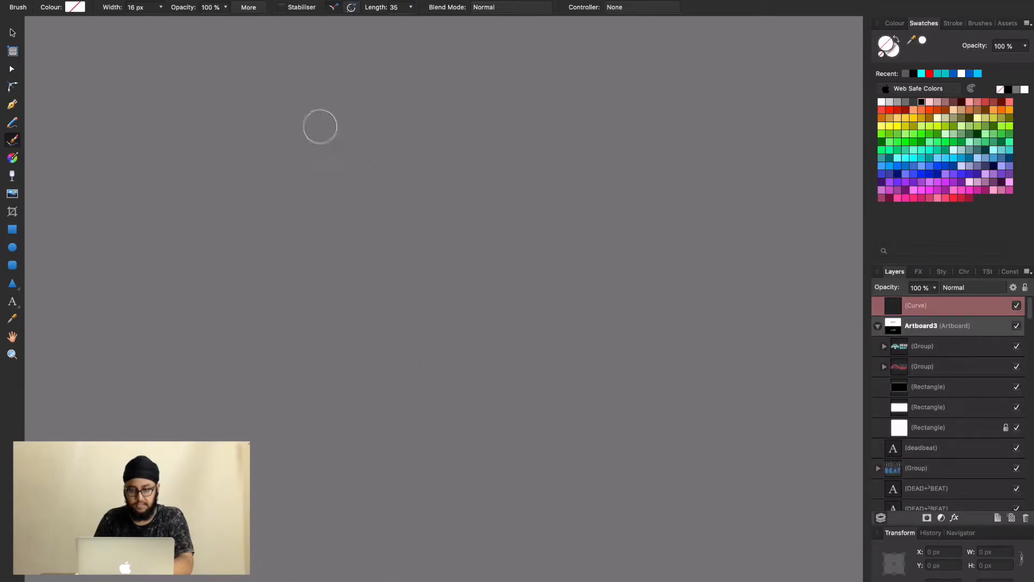
Step: Paint two black X-shaped eyes side by side in the empty area with the 16 px brush
drag(314, 120, 375, 190)
drag(372, 116, 317, 191)
drag(438, 105, 506, 166)
mouse_move(501, 92)
mouse_down()
mouse_move(435, 184)
mouse_move(450, 187)
mouse_move(429, 189)
mouse_up()
Step: Paint a slightly slanted mouth line below the eyes, with a filled tongue hanging from its right end
drag(457, 263, 450, 295)
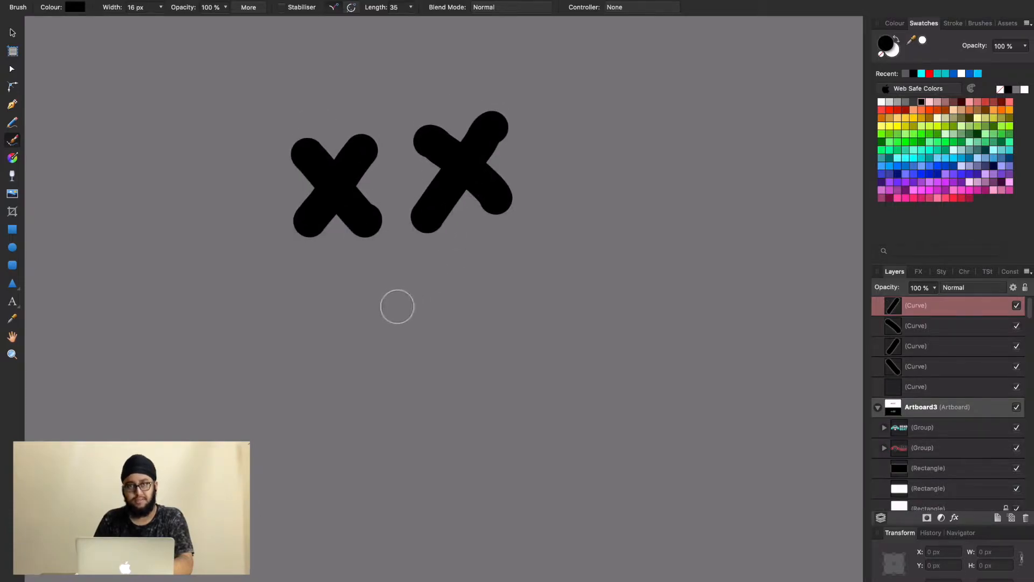
drag(314, 294, 517, 274)
mouse_move(443, 301)
mouse_down()
mouse_move(469, 328)
mouse_move(513, 321)
mouse_move(513, 285)
mouse_move(477, 313)
mouse_move(491, 320)
mouse_move(501, 296)
mouse_move(494, 318)
mouse_up()
drag(490, 281, 503, 361)
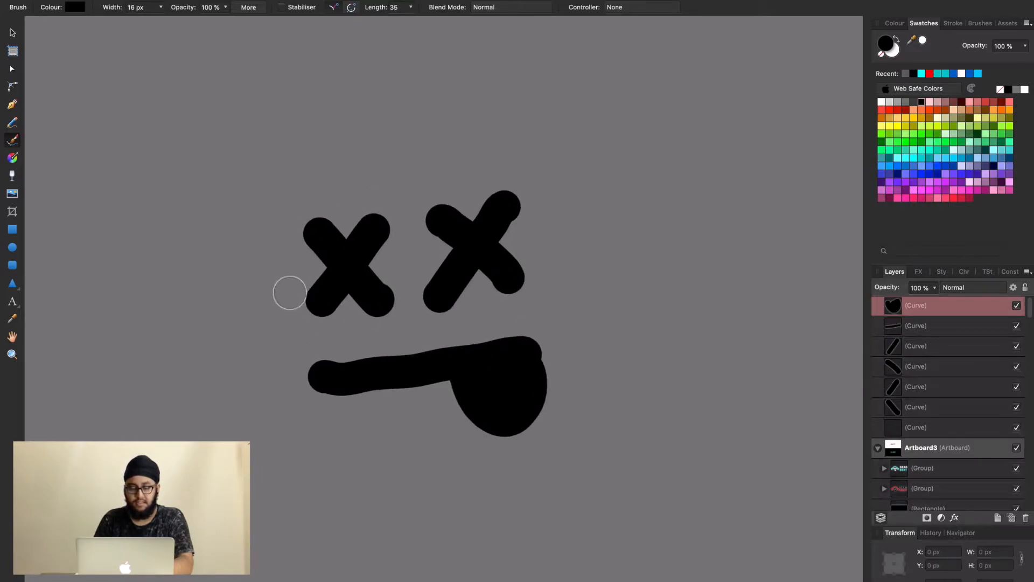
Step: Paint a headphone band arching over the face and add a filled ear cup at each end
mouse_move(246, 308)
mouse_down()
mouse_move(241, 190)
mouse_move(306, 109)
mouse_move(401, 88)
mouse_move(488, 99)
mouse_move(544, 125)
mouse_move(576, 252)
mouse_up()
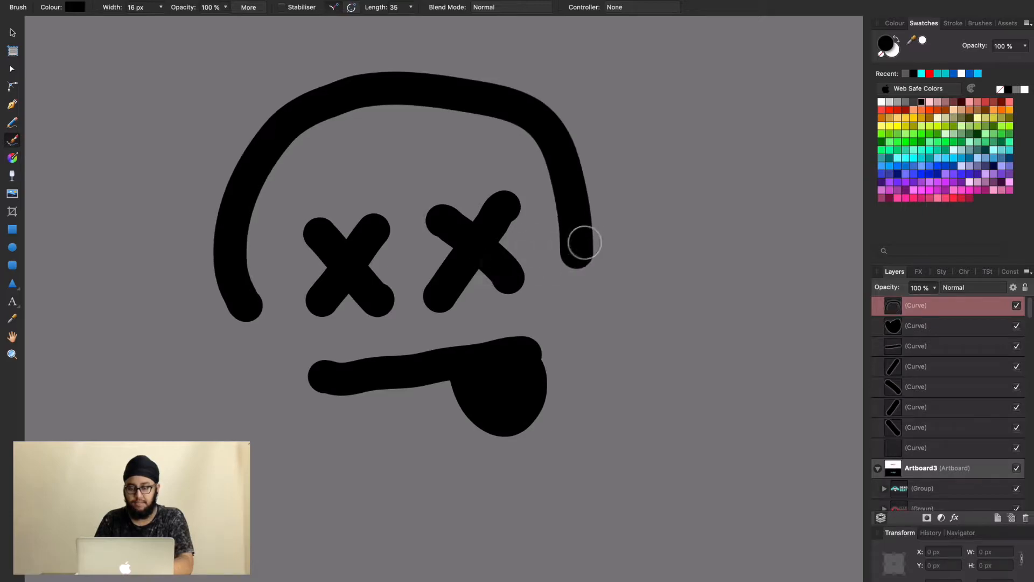
mouse_move(585, 164)
mouse_down()
mouse_move(622, 227)
mouse_move(596, 249)
mouse_move(595, 207)
mouse_move(593, 237)
mouse_up()
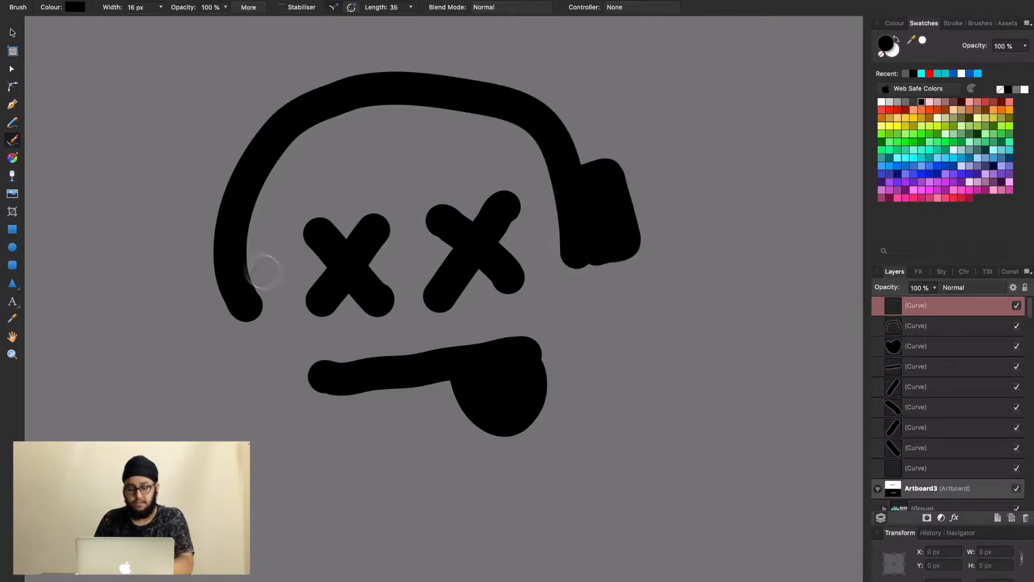
mouse_move(226, 238)
mouse_down()
mouse_move(207, 290)
mouse_move(221, 321)
mouse_move(229, 272)
mouse_move(196, 254)
mouse_move(193, 297)
mouse_move(237, 286)
mouse_up()
scroll(345, 343, down, 5)
drag(364, 340, 386, 337)
scroll(386, 337, up, 3)
drag(410, 348, 415, 345)
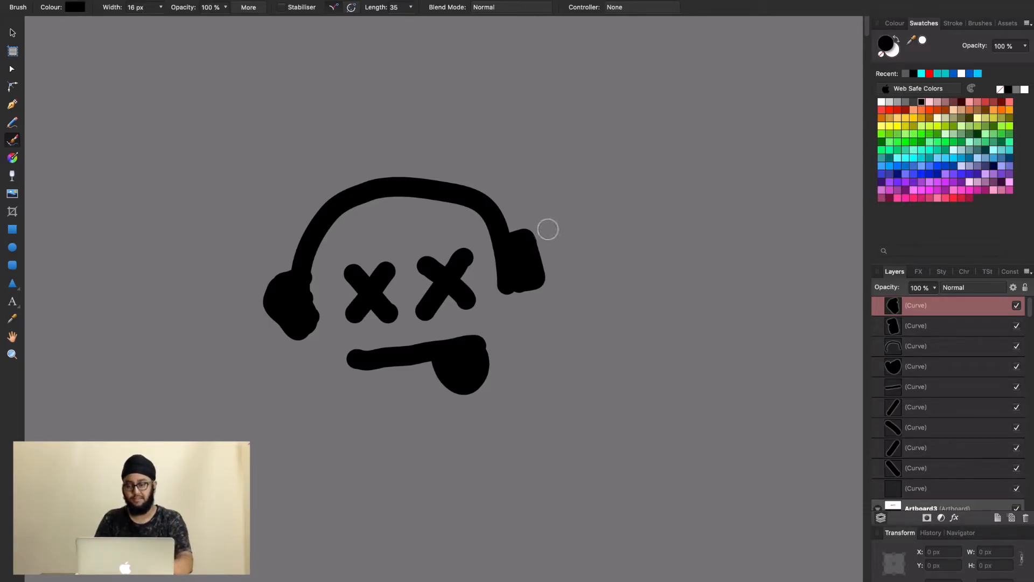
Step: Try a second face sketch above the headphones, painting two X-shaped eyes and a curved smile
mouse_move(543, 187)
mouse_down()
mouse_move(565, 281)
mouse_move(560, 267)
mouse_up()
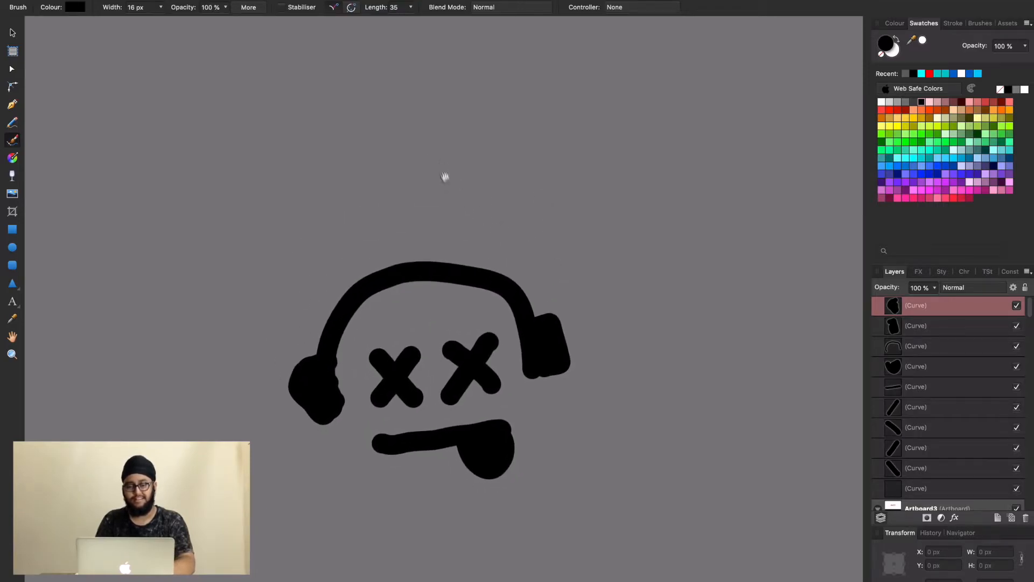
drag(425, 81, 407, 130)
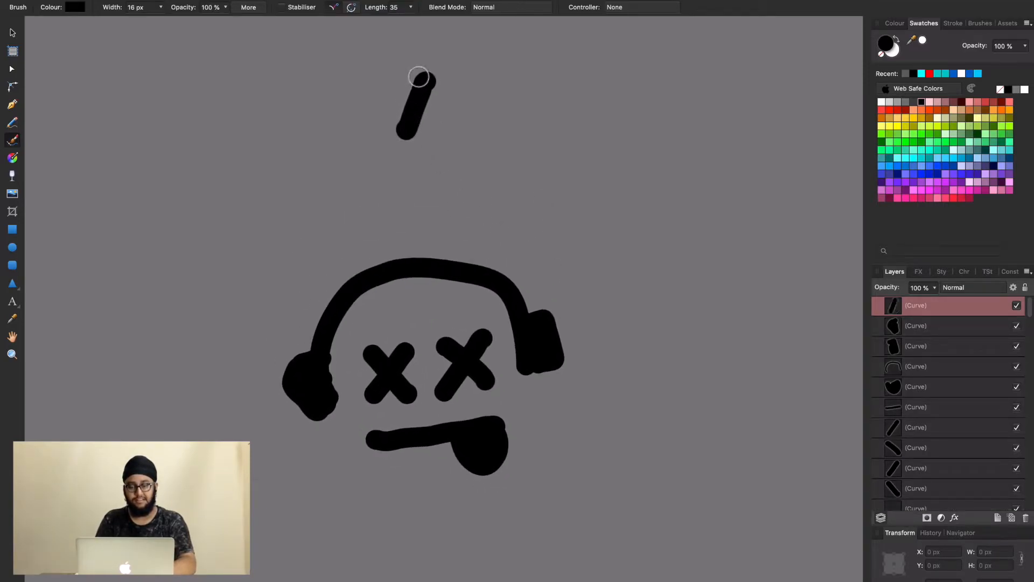
drag(427, 73, 392, 139)
drag(387, 82, 446, 146)
drag(509, 67, 473, 119)
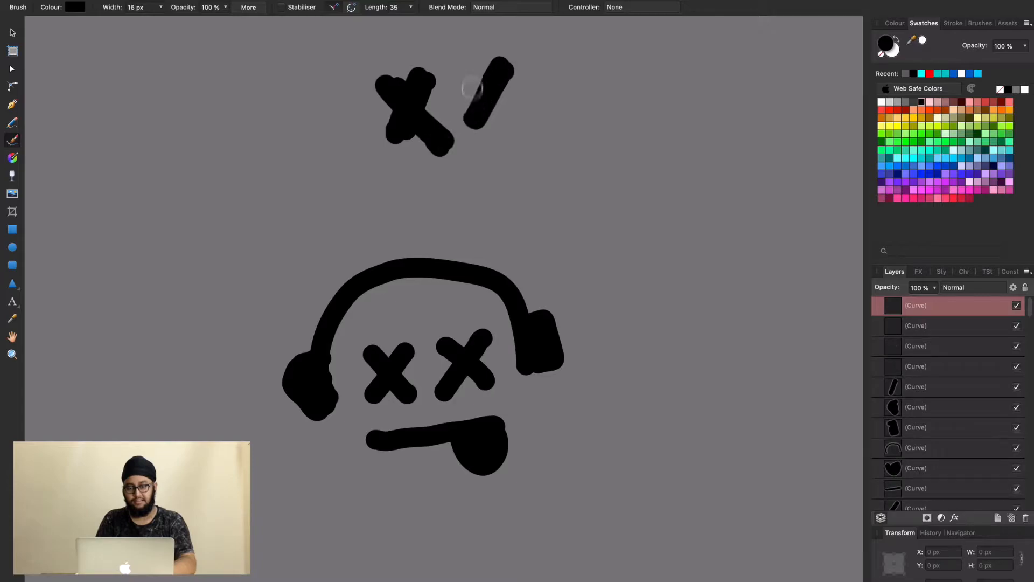
drag(468, 68, 506, 117)
drag(425, 188, 503, 158)
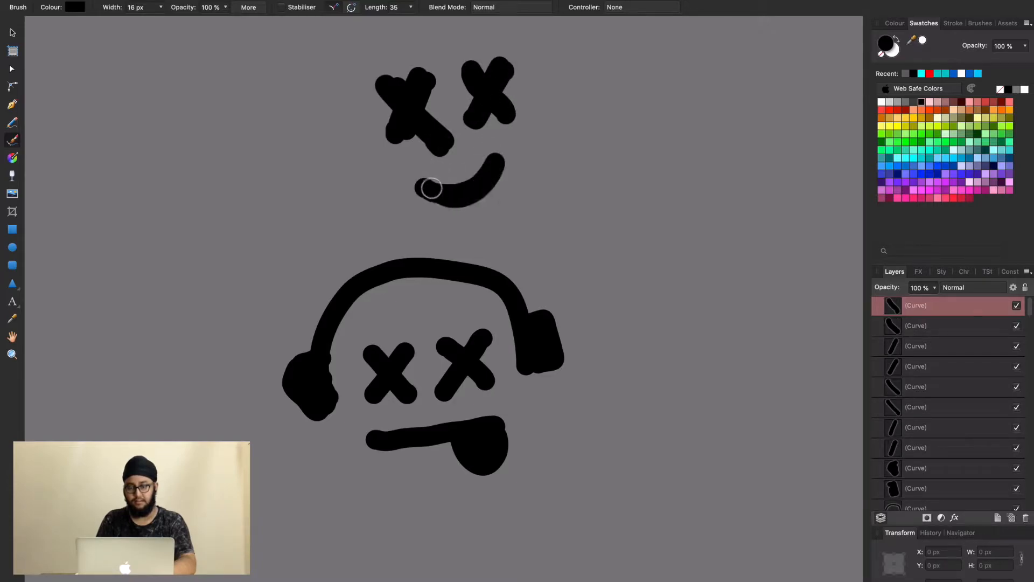
Step: Undo all the strokes of the second face above the headphone sketch
key(super+z)
key(super+z)
key(super+z)
key(super+z)
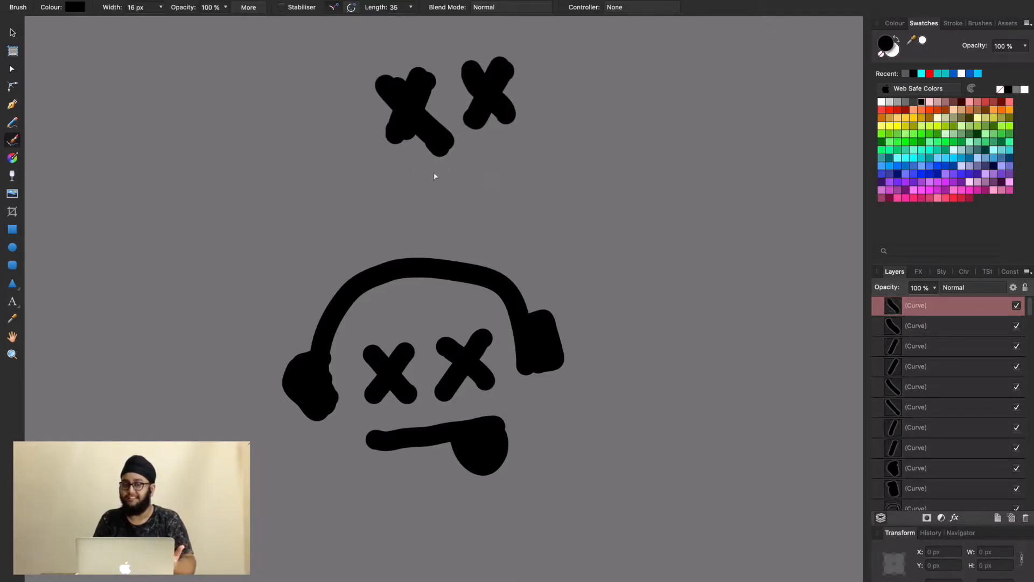
key(super+z)
key(super+z)
key(super+z)
key(super+z)
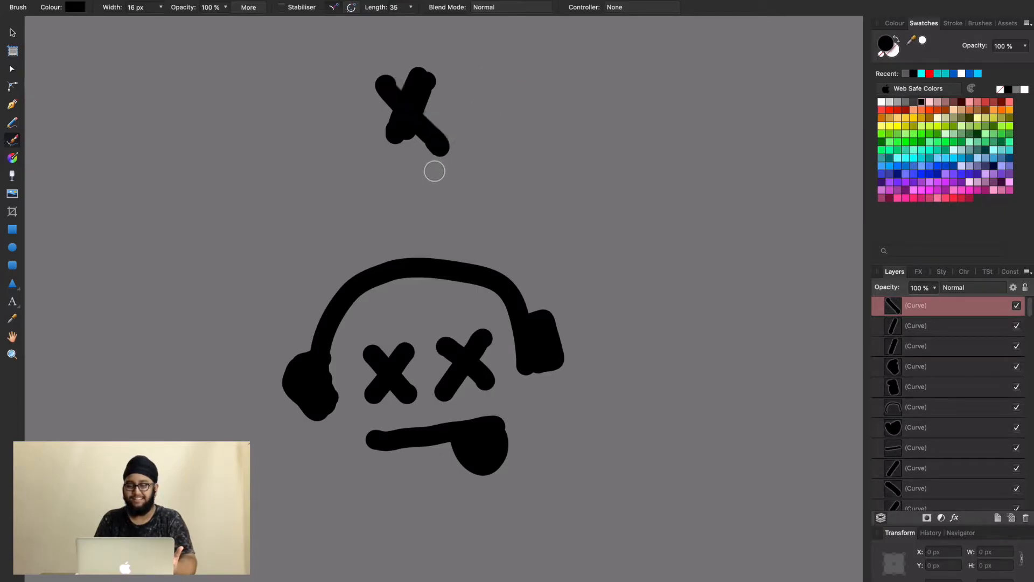
Step: Switch from the Brush to the Move tool and deselect the painted ear-cup curve
scroll(455, 337, down, 5)
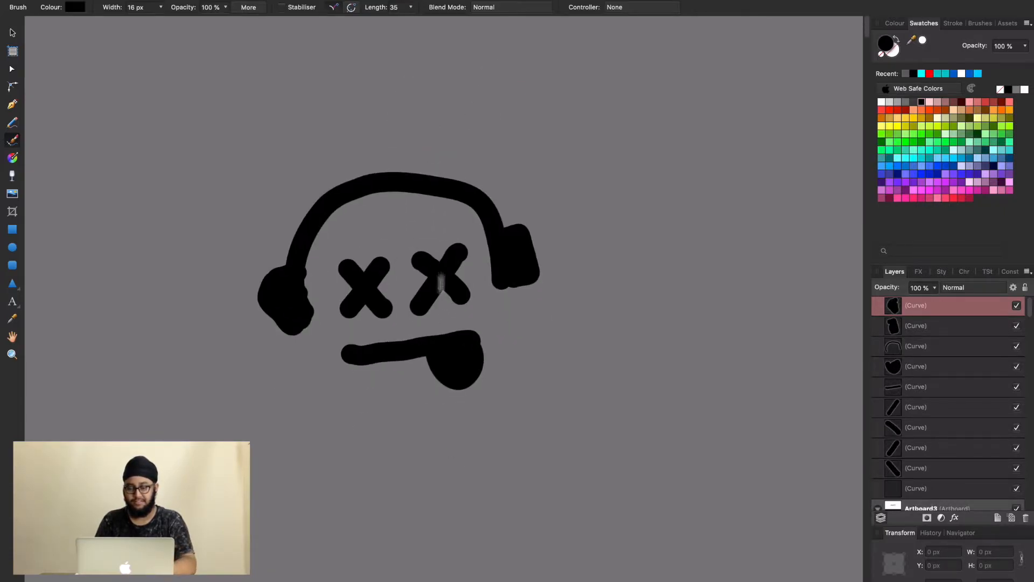
scroll(431, 365, down, 2)
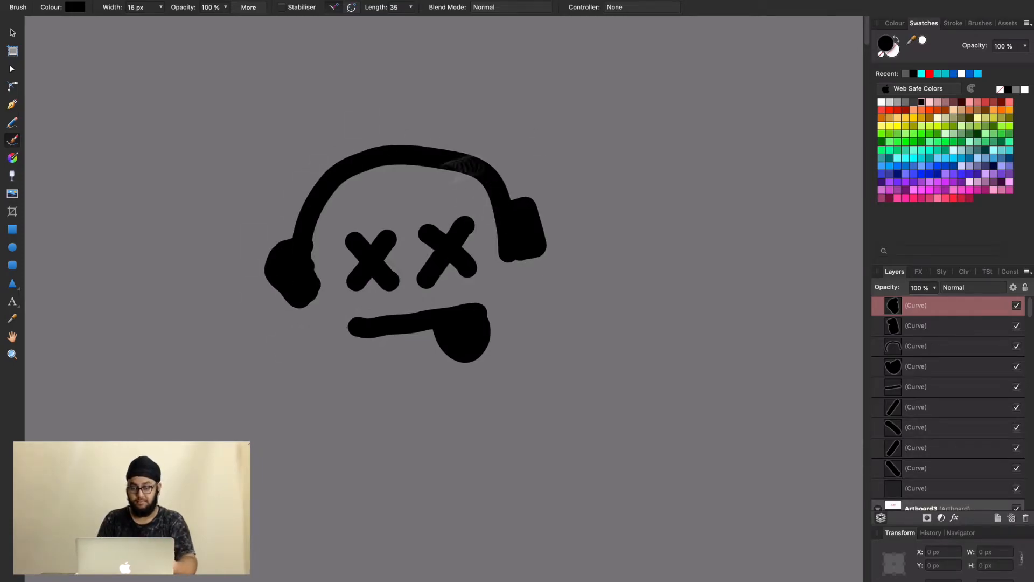
key(v)
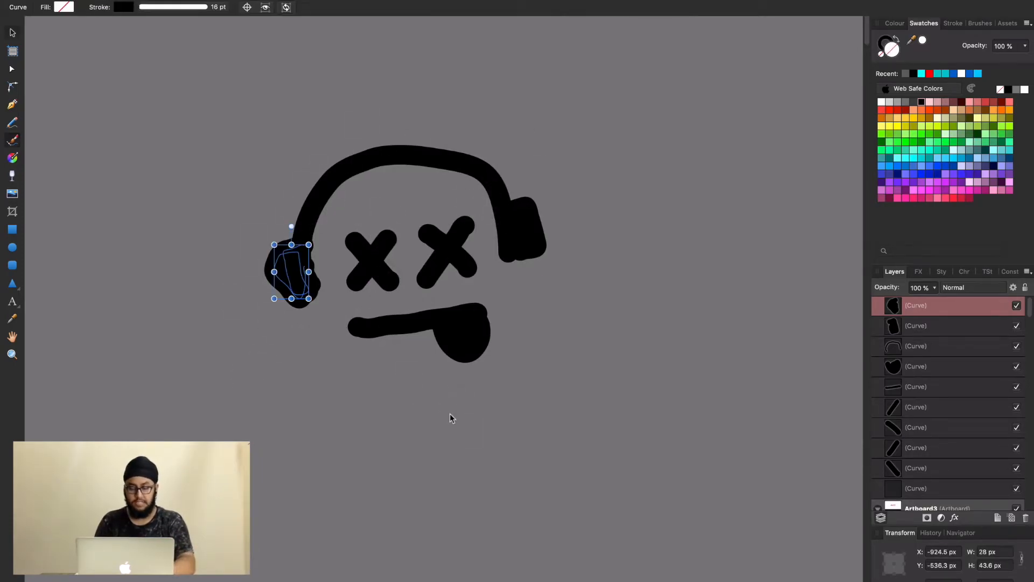
click(453, 410)
Step: Compare the thin, thick and rounded X studies below the headphone sketch, including their outlines
scroll(460, 409, down, 1)
scroll(468, 397, down, 10)
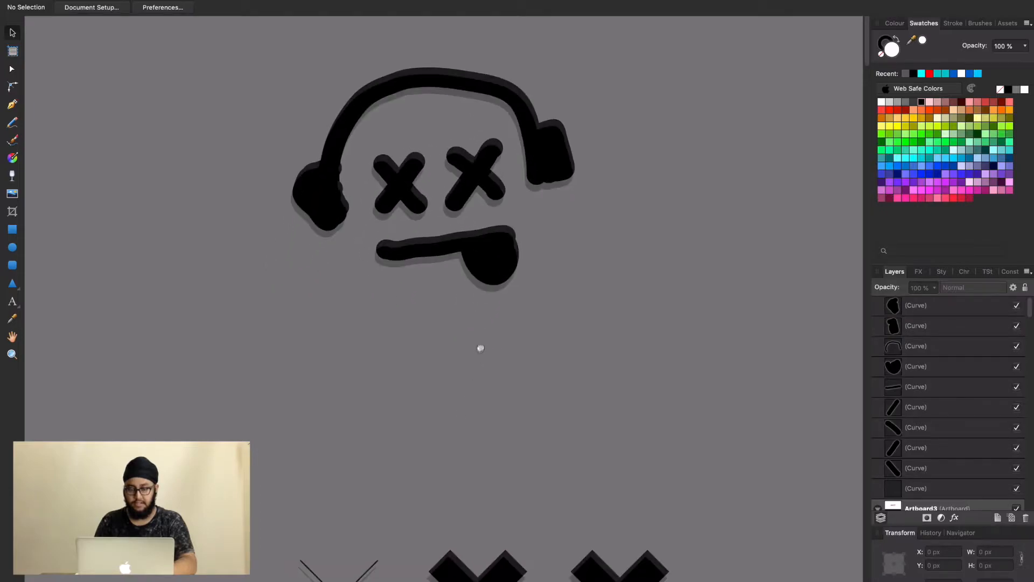
scroll(473, 239, up, 3)
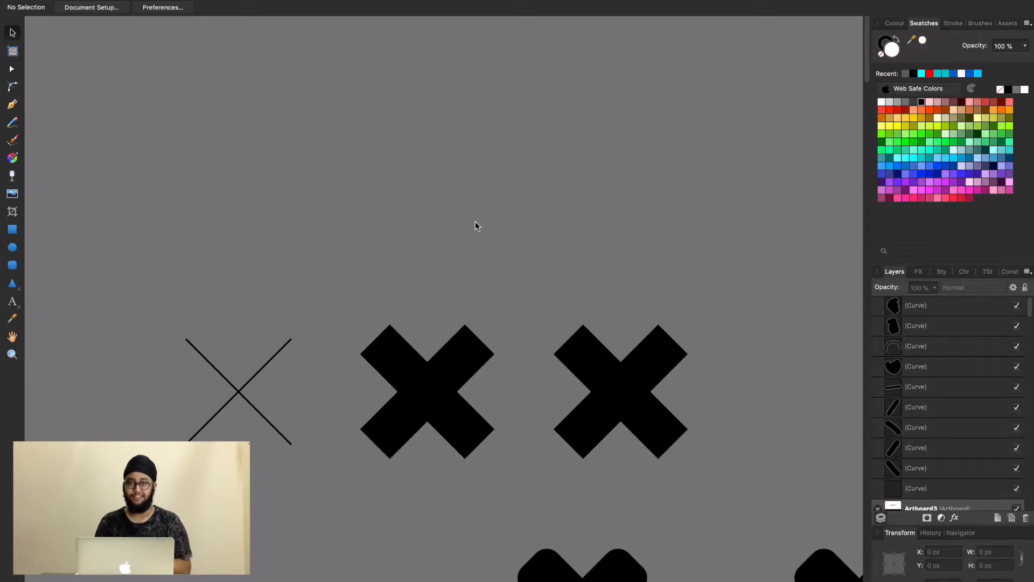
drag(534, 315, 533, 213)
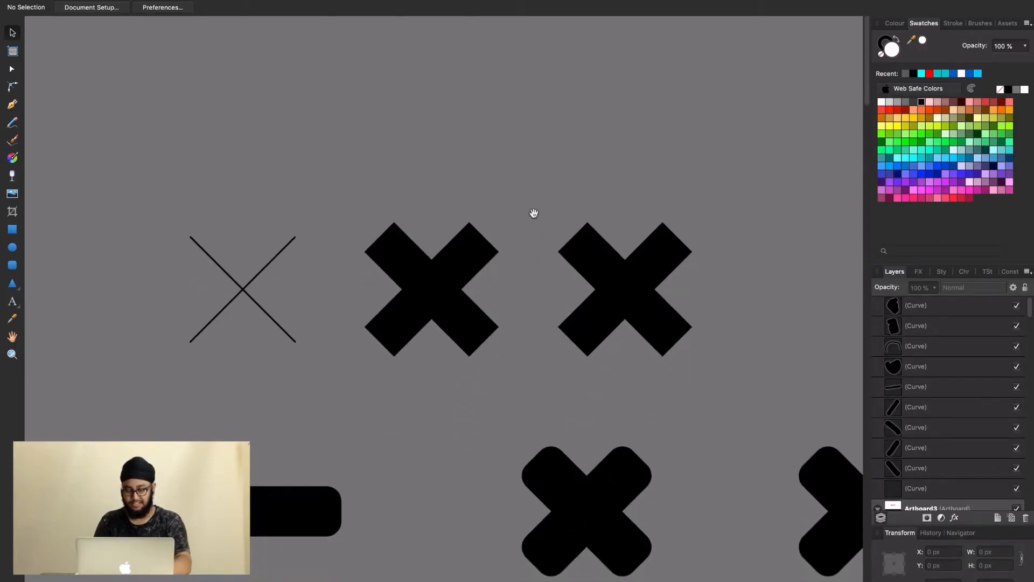
key(super+y)
key(super+y)
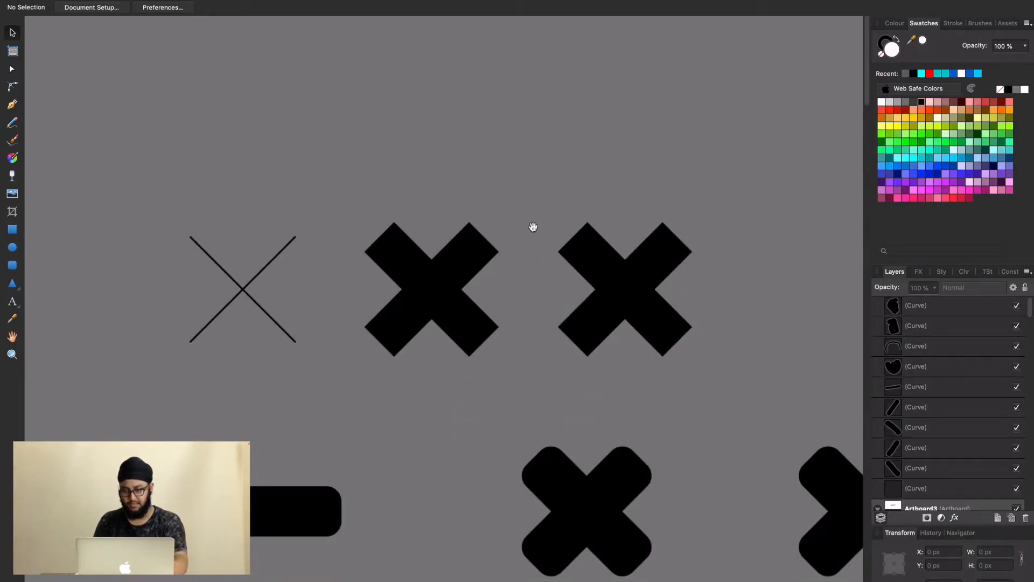
scroll(544, 365, down, 5)
scroll(519, 240, up, 2)
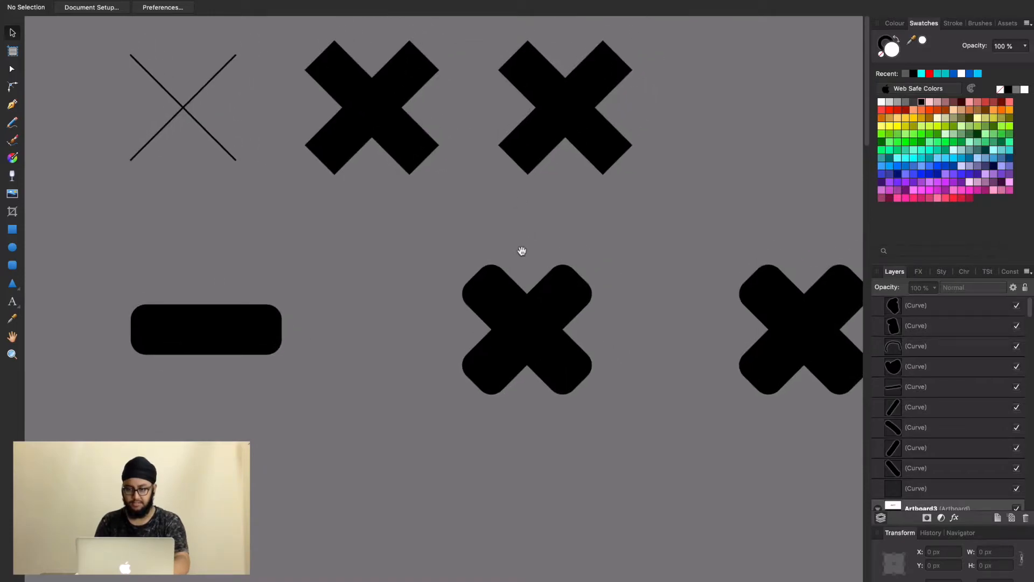
scroll(528, 258, up, 3)
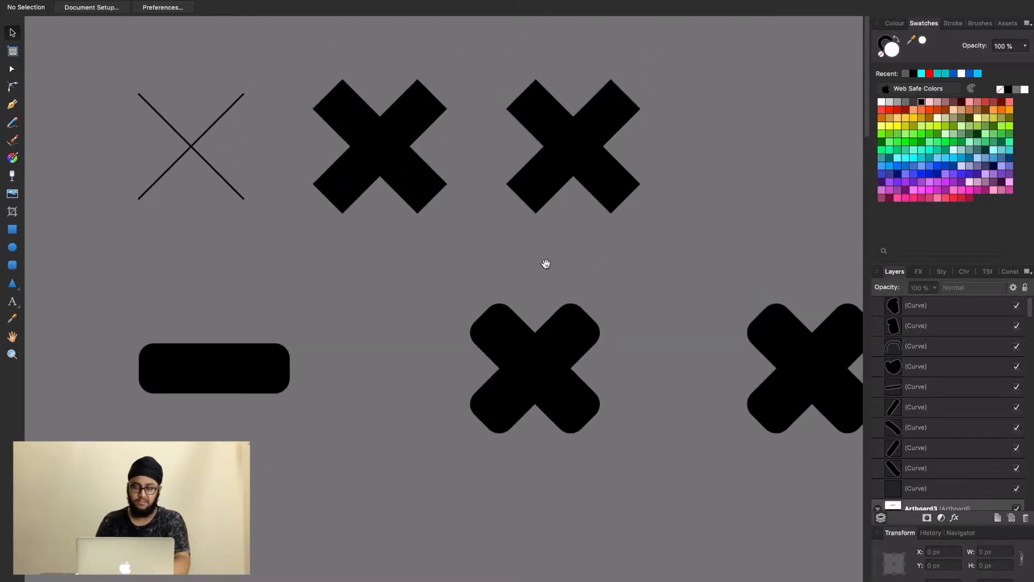
scroll(545, 264, up, 1)
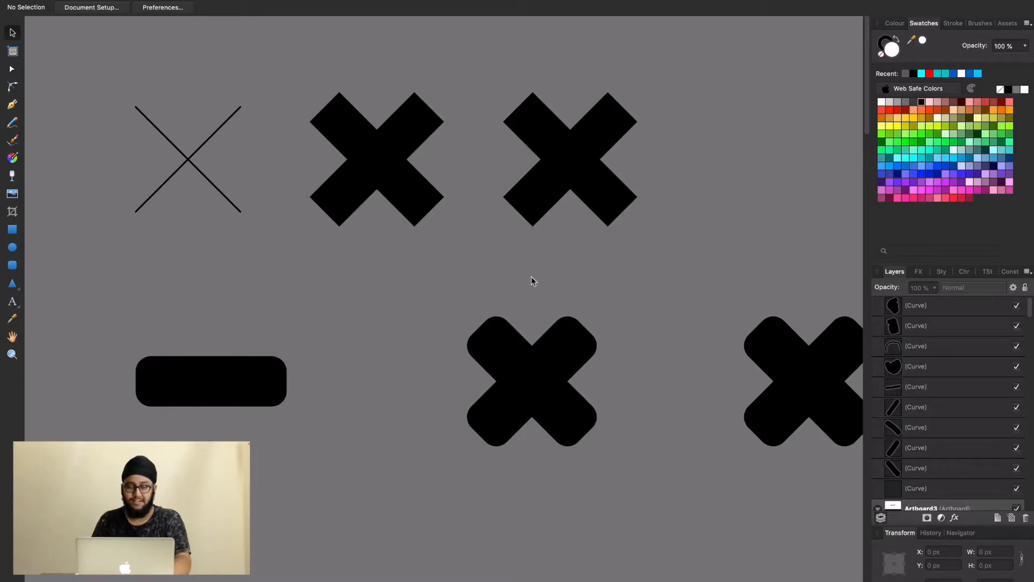
scroll(528, 282, right, 5)
scroll(528, 283, down, 2)
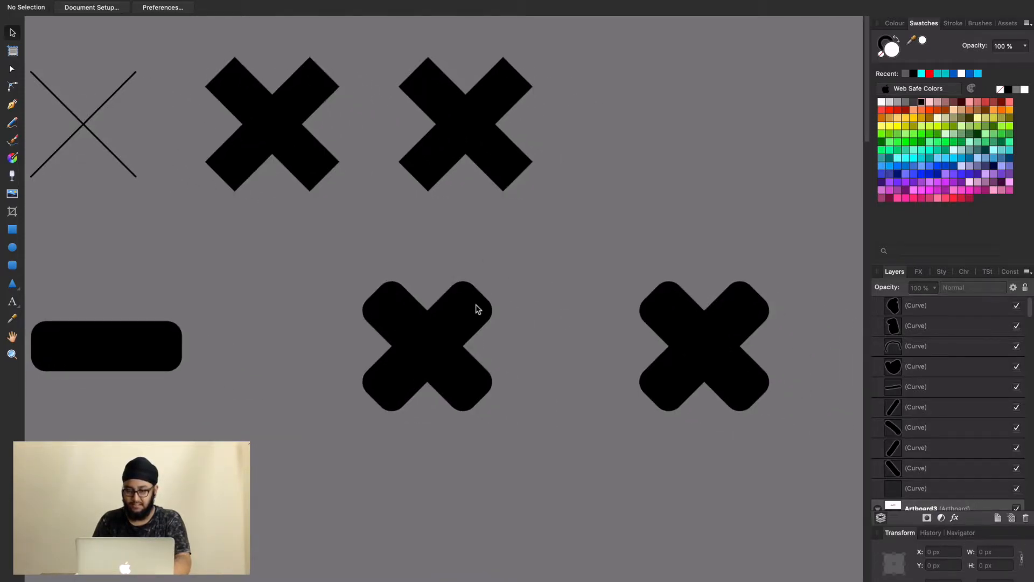
Step: Inspect the two rounded X shapes by selecting each one and clearing the selection again
click(473, 301)
click(507, 292)
scroll(522, 284, left, 5)
scroll(522, 284, up, 3)
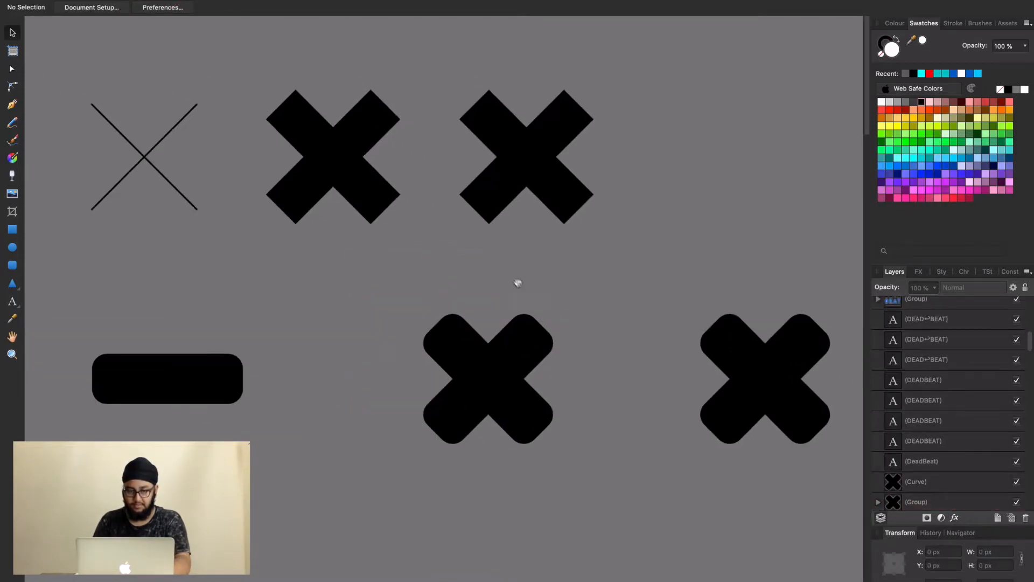
scroll(500, 273, up, 3)
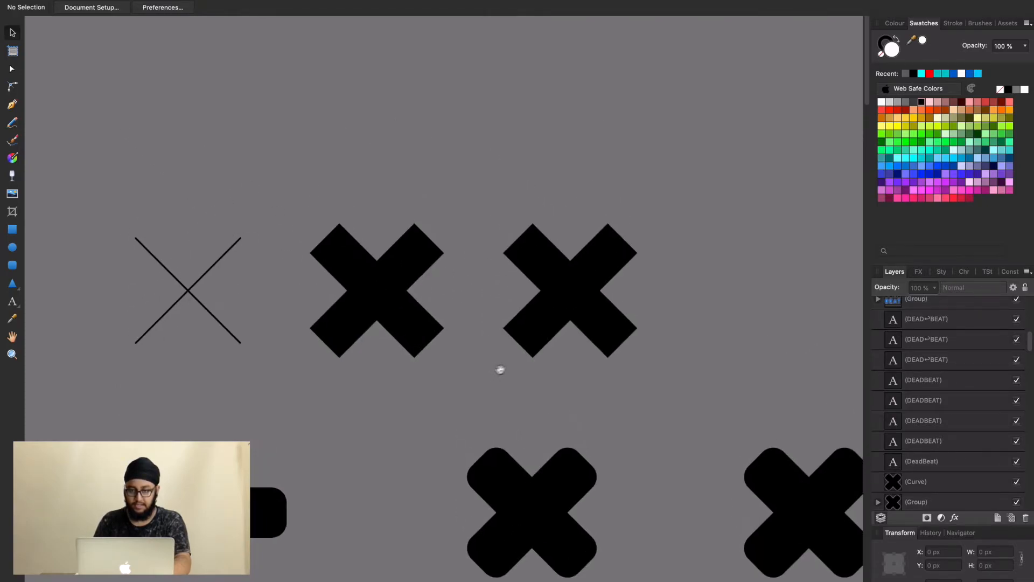
scroll(494, 369, right, 3)
scroll(493, 369, down, 2)
scroll(459, 292, down, 3)
scroll(459, 291, right, 3)
click(666, 348)
click(654, 249)
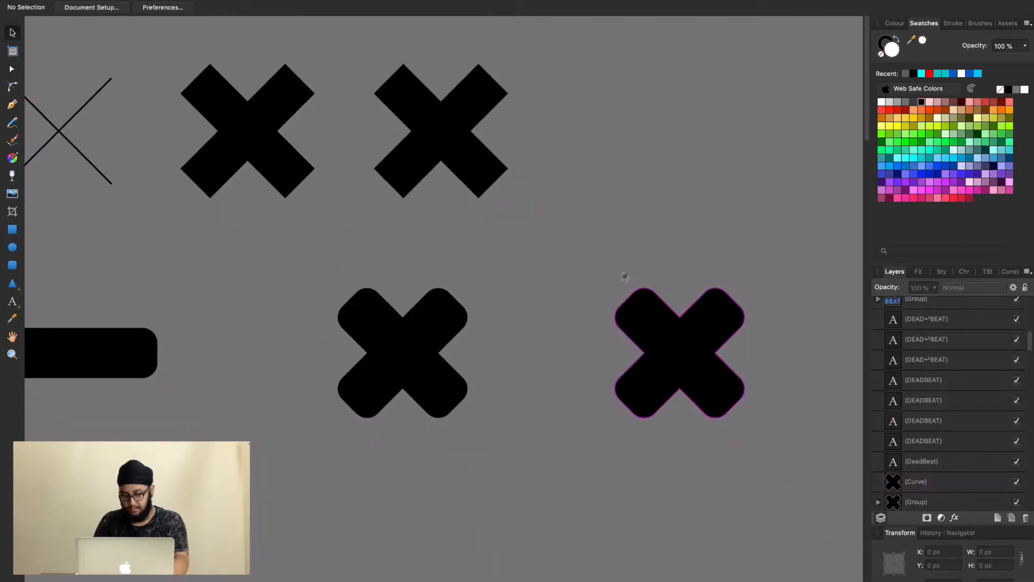
Step: Inspect the merged rounded X beside the overlapping version in outline view, and return to the normal view
key(super+y)
scroll(402, 337, up, 3)
drag(425, 365, 432, 354)
scroll(517, 368, left, 3)
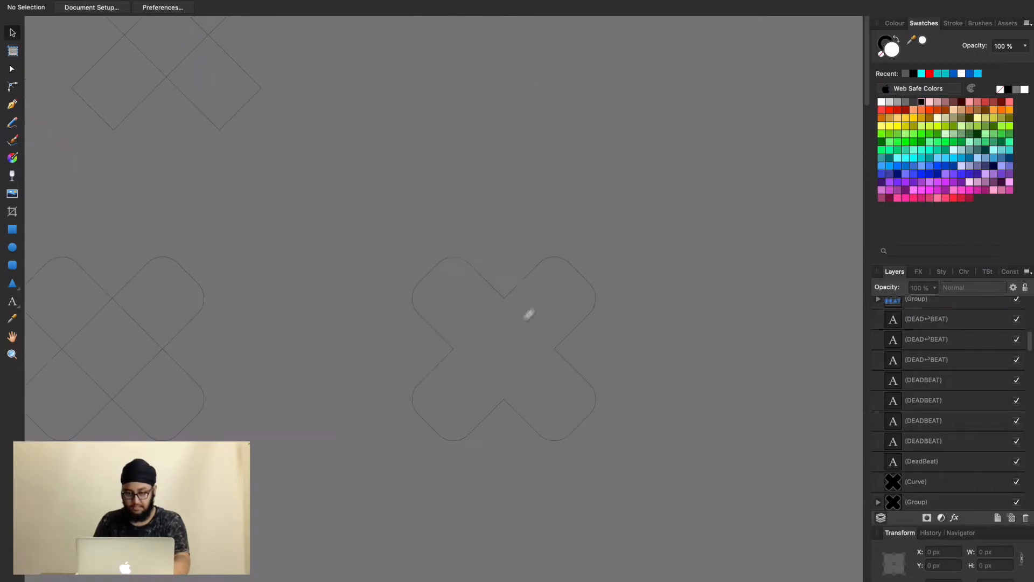
key(super+y)
Step: Examine the headphone face's construction in outline view, checking the band, ear cups, X eyes, mouth and tongue
scroll(516, 327, down, 5)
scroll(478, 380, down, 3)
scroll(478, 381, left, 2)
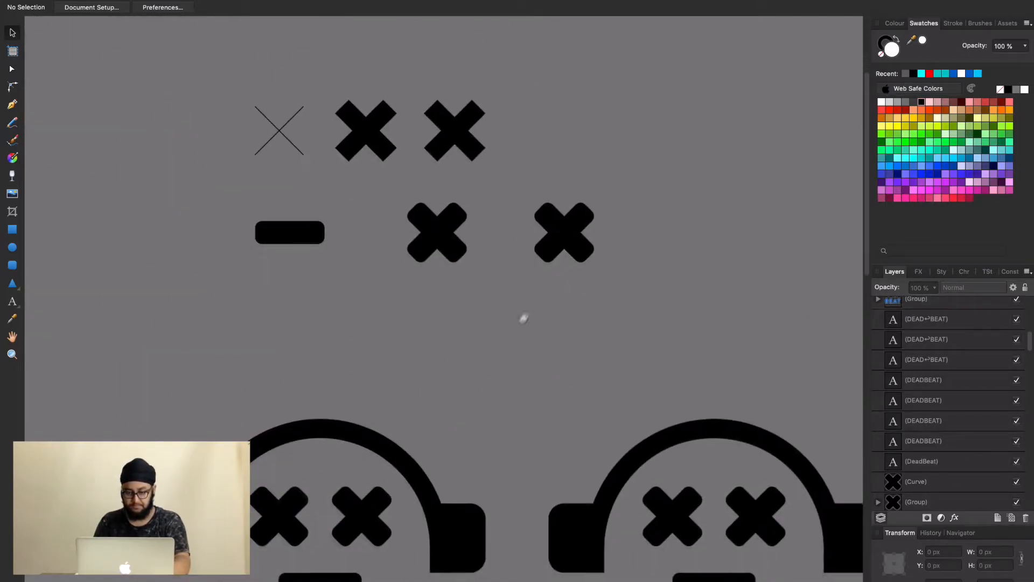
scroll(486, 392, down, 1)
scroll(466, 401, up, 3)
scroll(466, 402, right, 3)
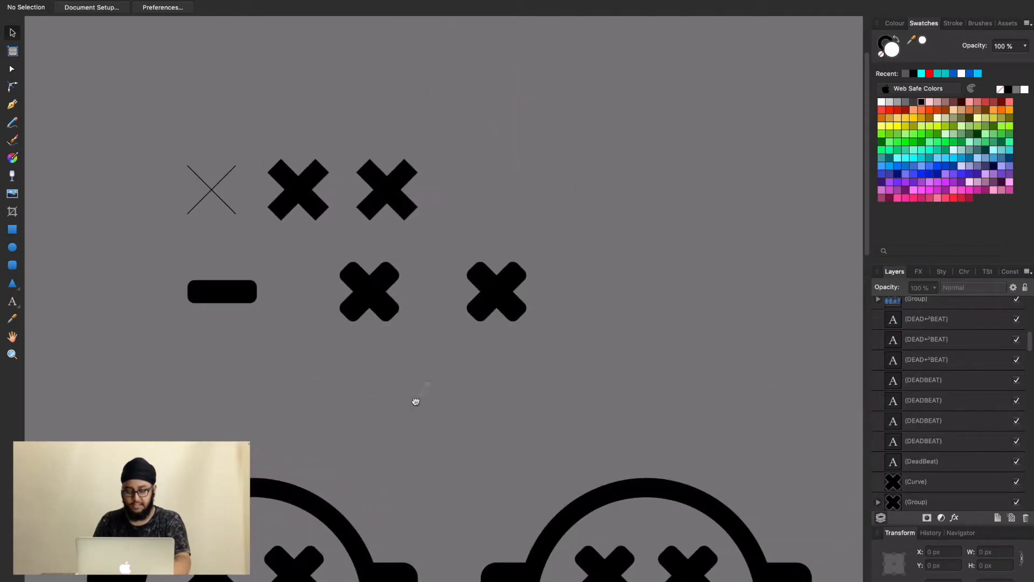
scroll(451, 326, up, 5)
key(super+y)
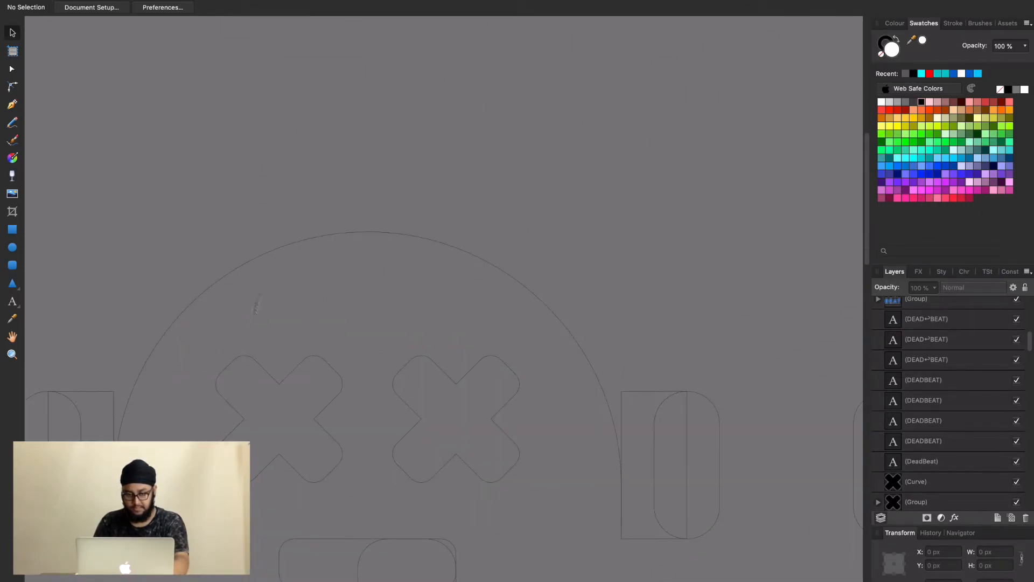
drag(531, 370, 431, 233)
scroll(524, 296, up, 5)
drag(453, 323, 487, 266)
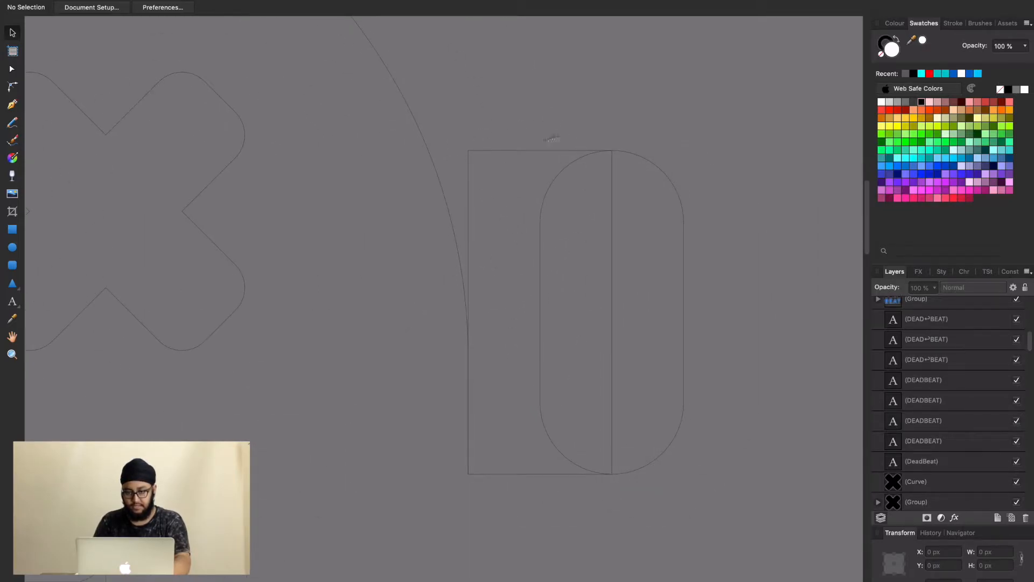
scroll(649, 306, down, 6)
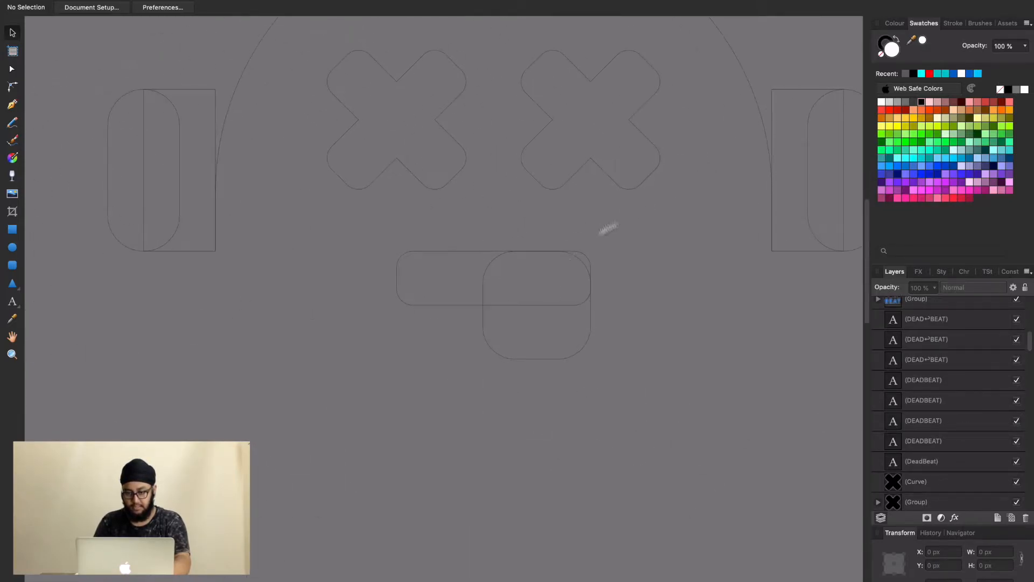
scroll(490, 365, up, 6)
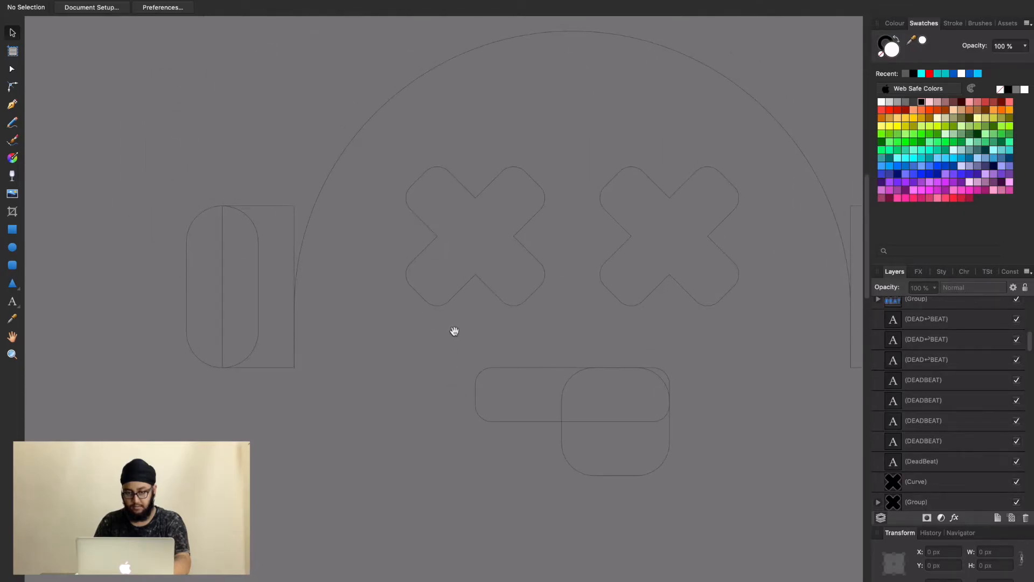
Step: Return to the normal view and compare the solid headphone face with the version beside it
scroll(495, 377, right, 2)
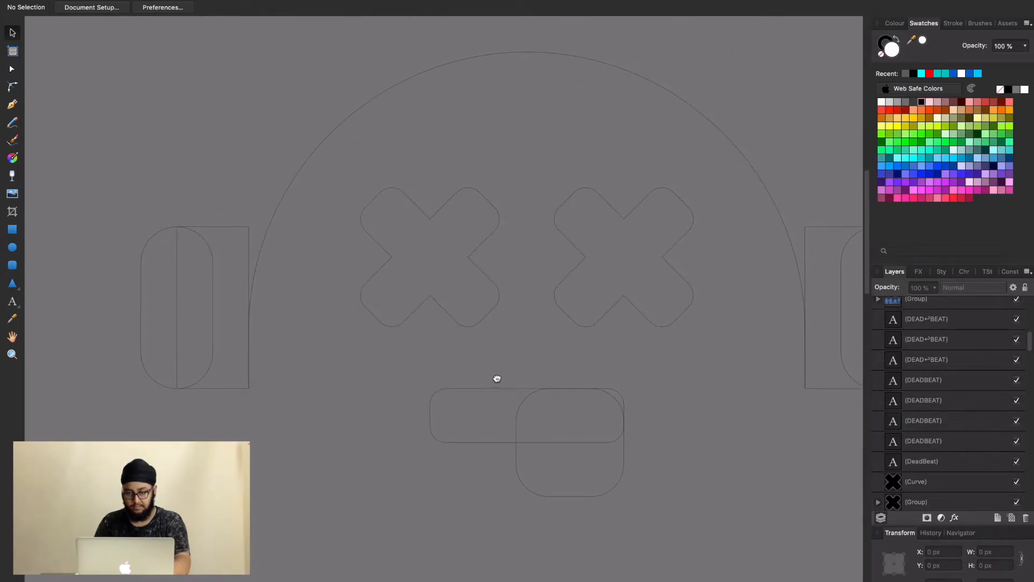
key(super+y)
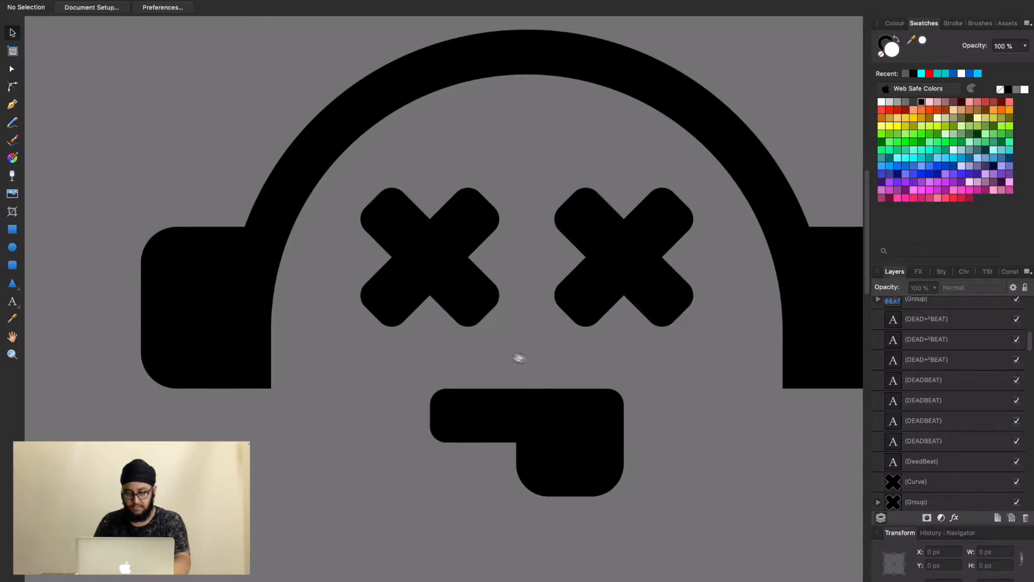
scroll(510, 345, right, 10)
scroll(509, 330, left, 10)
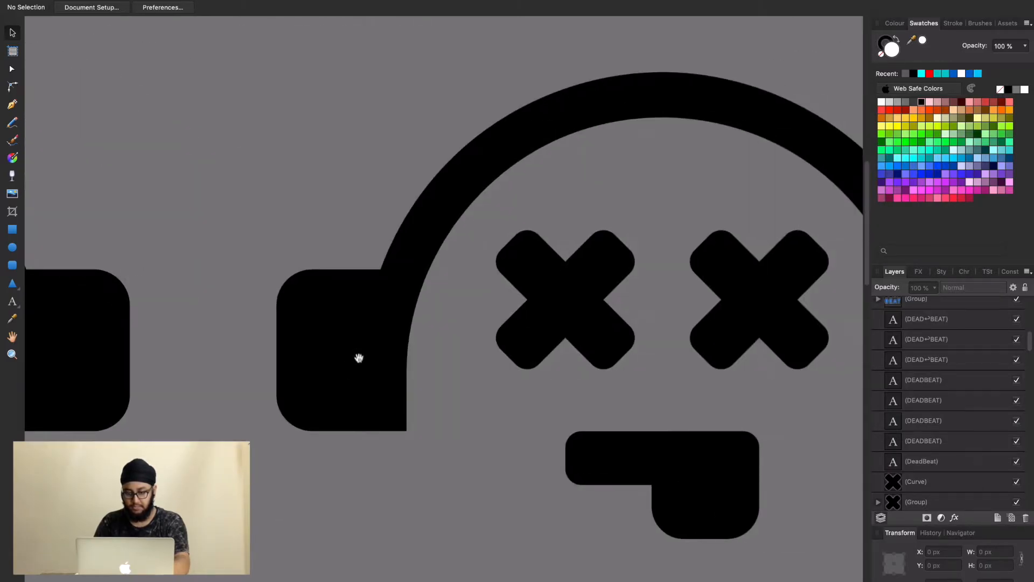
Step: Examine the merged headphone face in outline view, including its ear cups and mouth, and return to the normal view
key(super+y)
scroll(428, 285, right, 5)
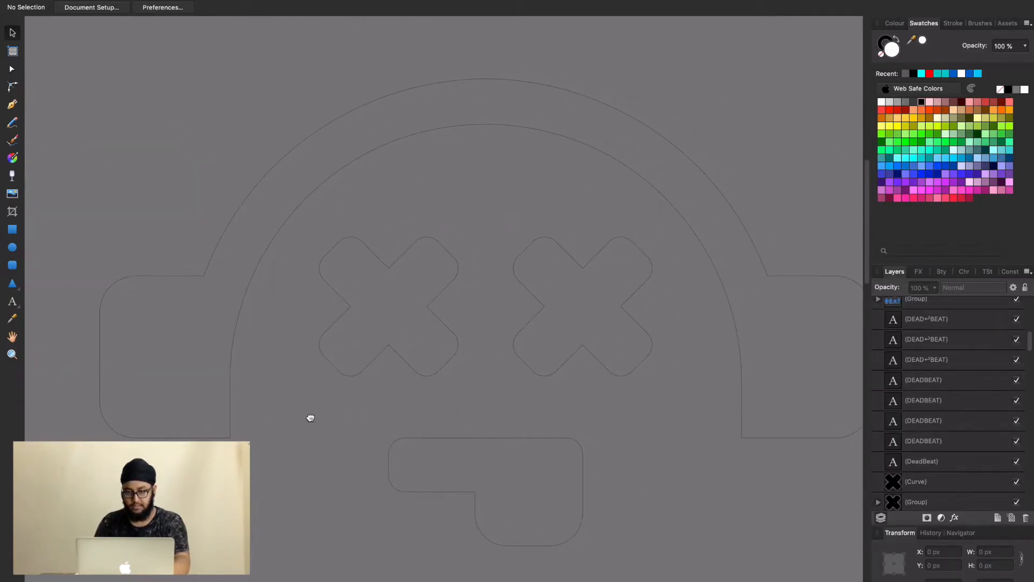
scroll(466, 312, down, 3)
scroll(466, 312, right, 5)
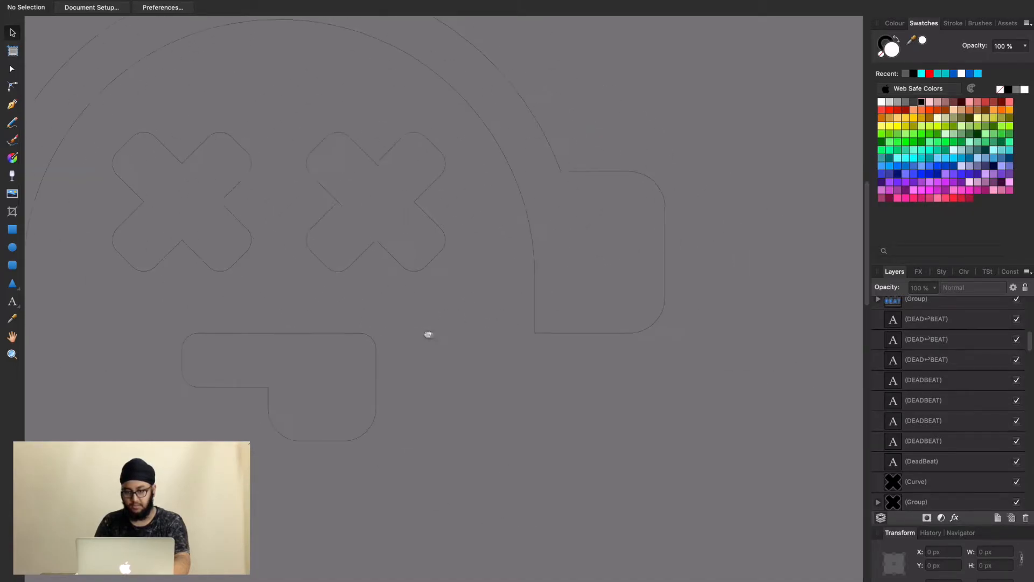
scroll(483, 362, down, 4)
drag(483, 361, 538, 366)
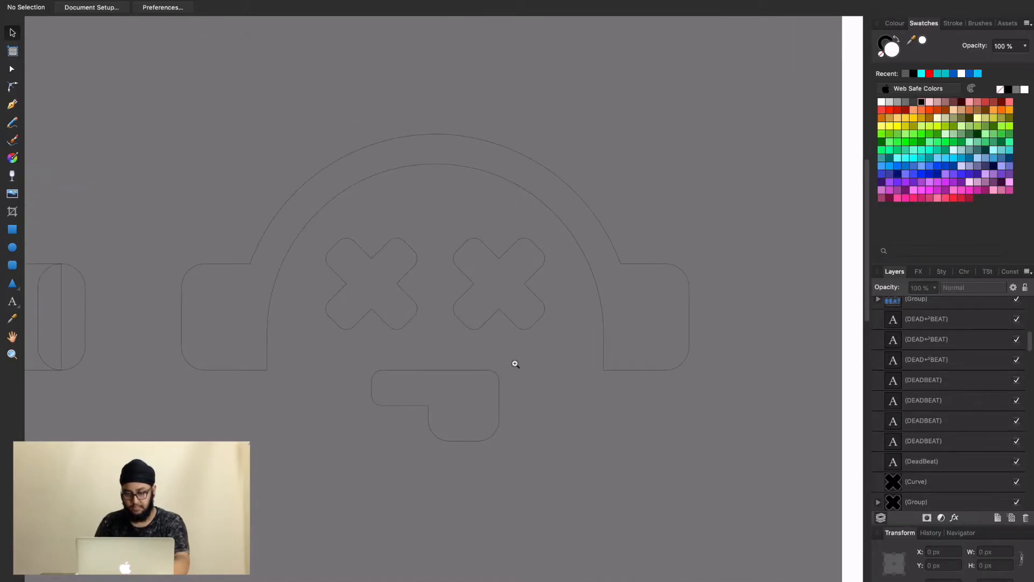
key(super+y)
Step: Look over the row of solid headphone faces placed above the DeadBeat wordmark studies
scroll(366, 358, left, 5)
scroll(418, 337, down, 3)
scroll(485, 296, down, 3)
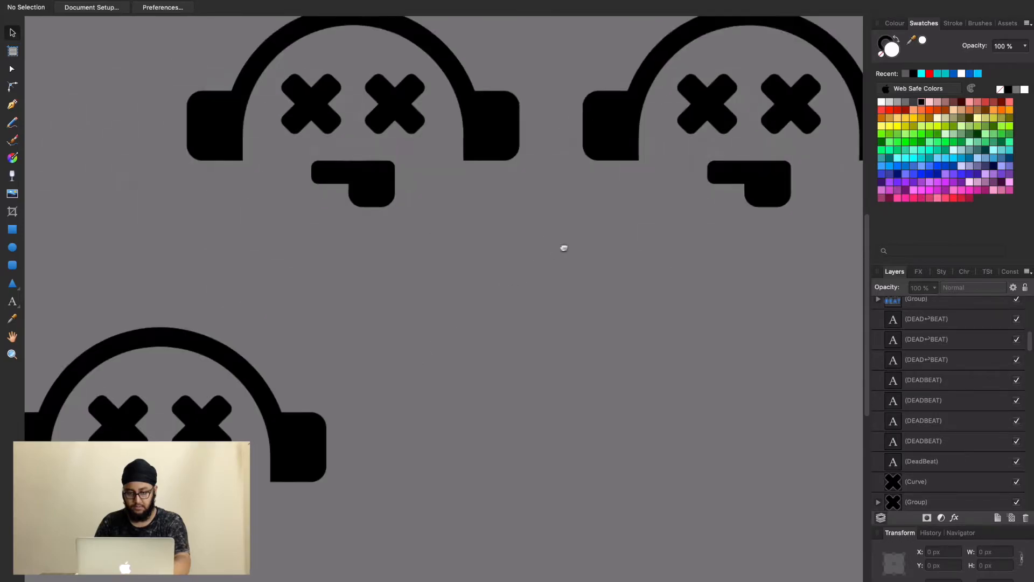
scroll(557, 247, left, 4)
scroll(608, 271, left, 4)
scroll(531, 265, up, 5)
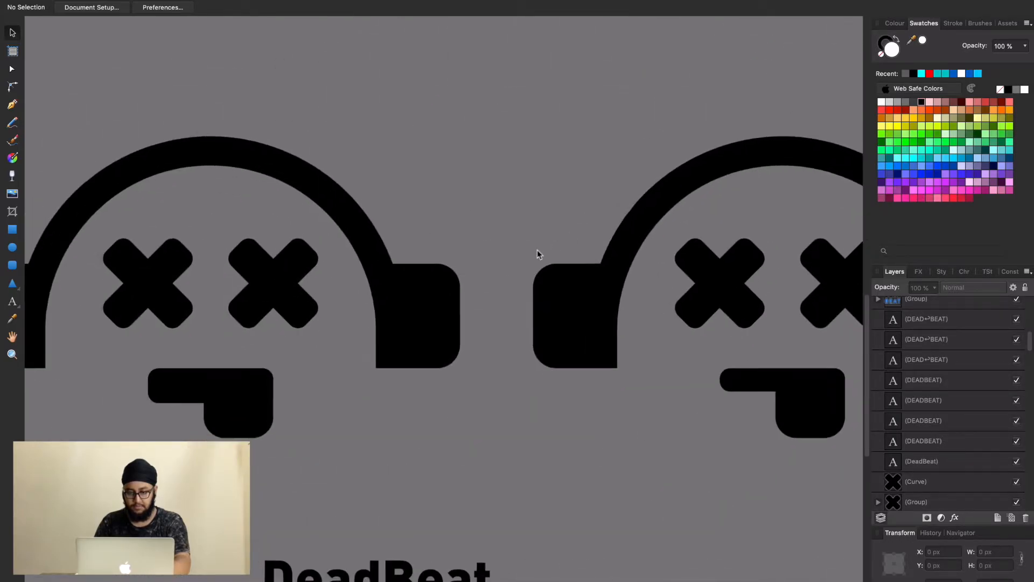
scroll(508, 284, down, 1)
scroll(496, 291, left, 3)
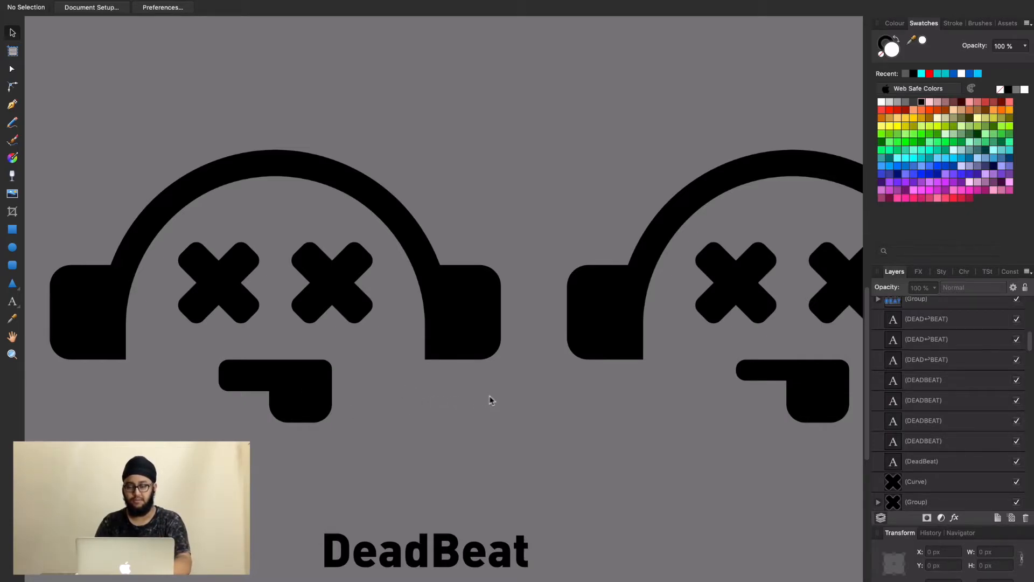
Step: Compare the headphone face that has a thinner mouth bar with the thicker-mouthed version next to it
drag(528, 407, 321, 396)
drag(499, 416, 434, 432)
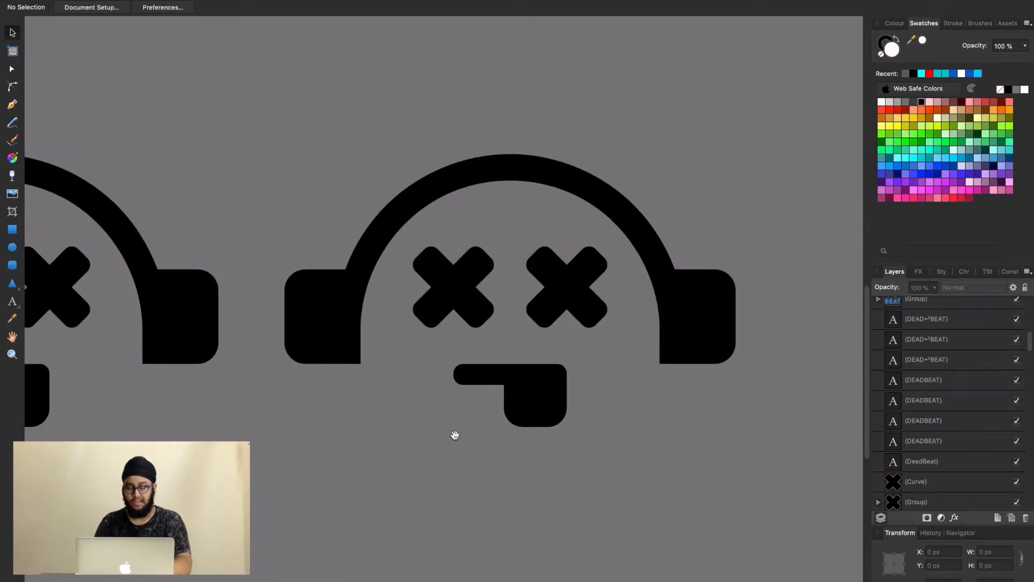
mouse_move(399, 438)
mouse_down()
mouse_move(424, 415)
mouse_move(412, 426)
mouse_up()
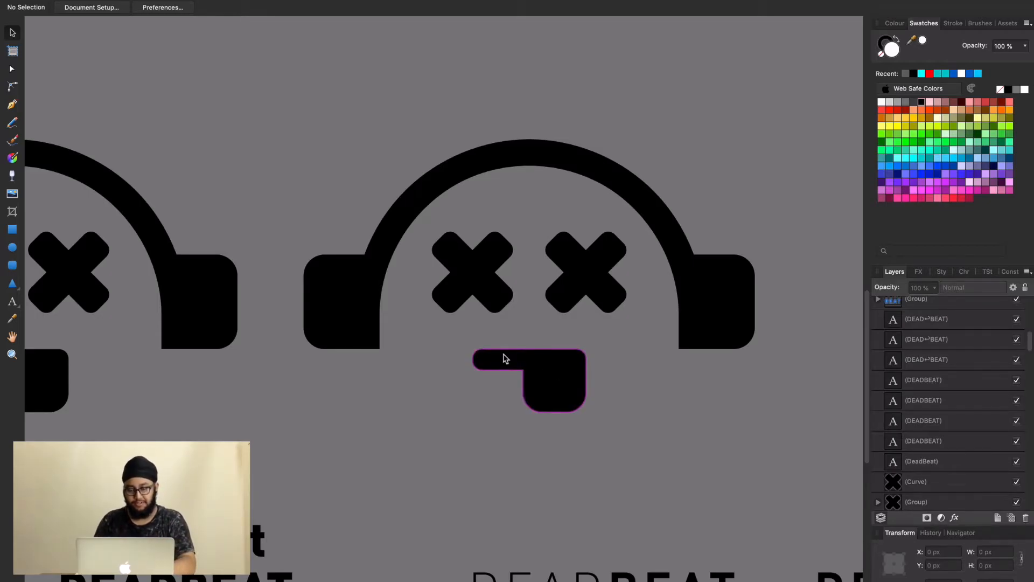
scroll(466, 445, down, 4)
drag(470, 457, 476, 432)
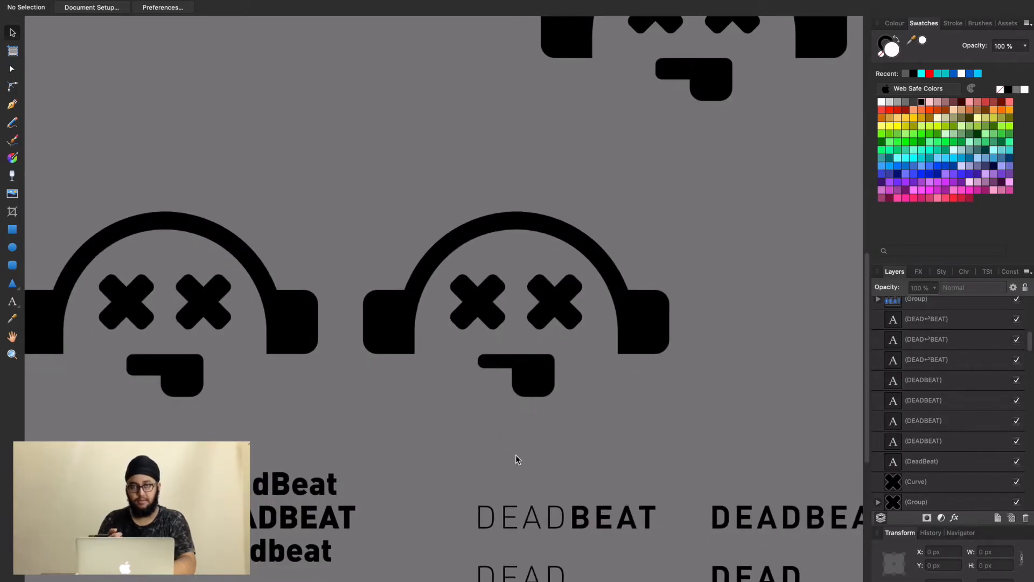
scroll(450, 441, up, 2)
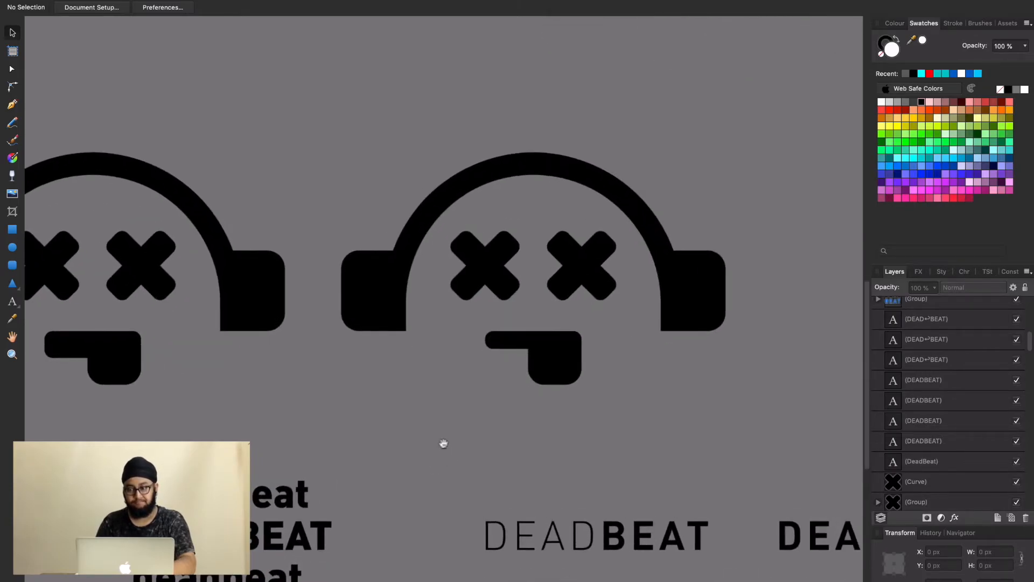
Step: Inspect the three bold DeadBeat capitalisation studies by selecting them and clearing the selection, and view the light-and-bold DEADBEAT wordmarks
drag(431, 449, 312, 463)
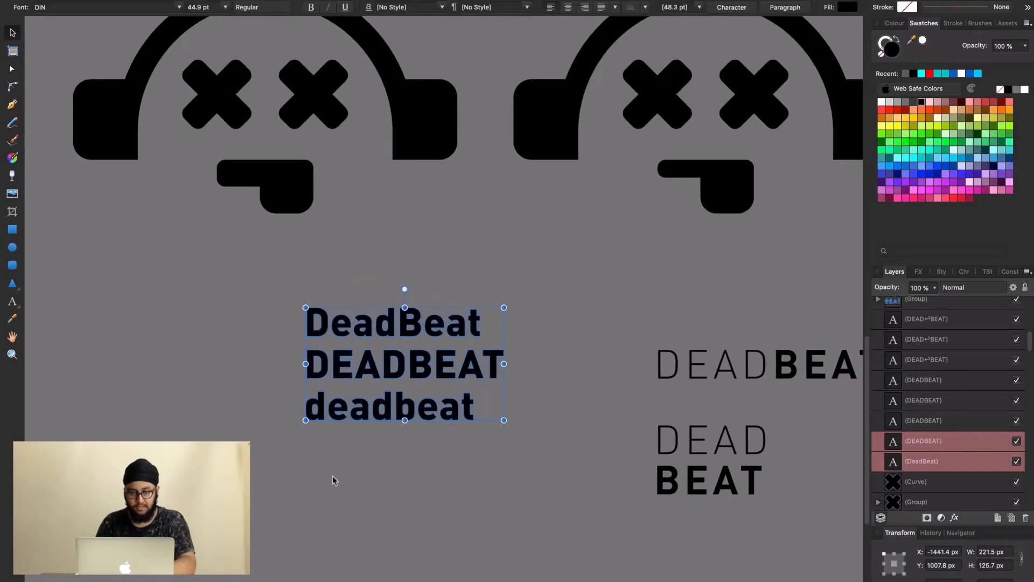
click(335, 475)
scroll(444, 461, right, 5)
drag(384, 469, 341, 427)
scroll(366, 418, up, 4)
drag(413, 399, 350, 383)
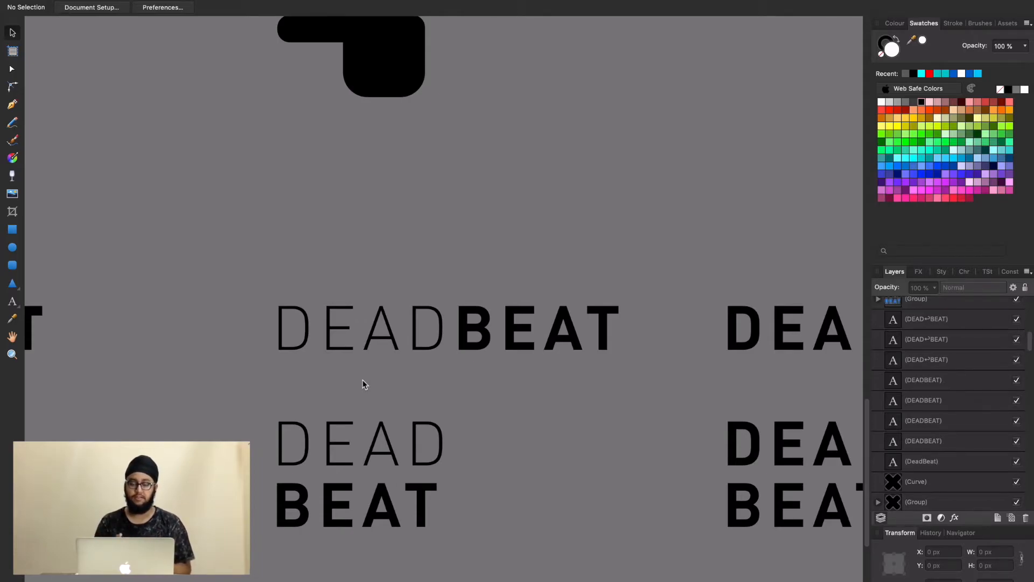
Step: Compare the all-bold black DEADBEAT wordmarks with the versions that have BEAT in blue
drag(597, 465, 429, 452)
drag(531, 464, 423, 448)
drag(418, 397, 457, 393)
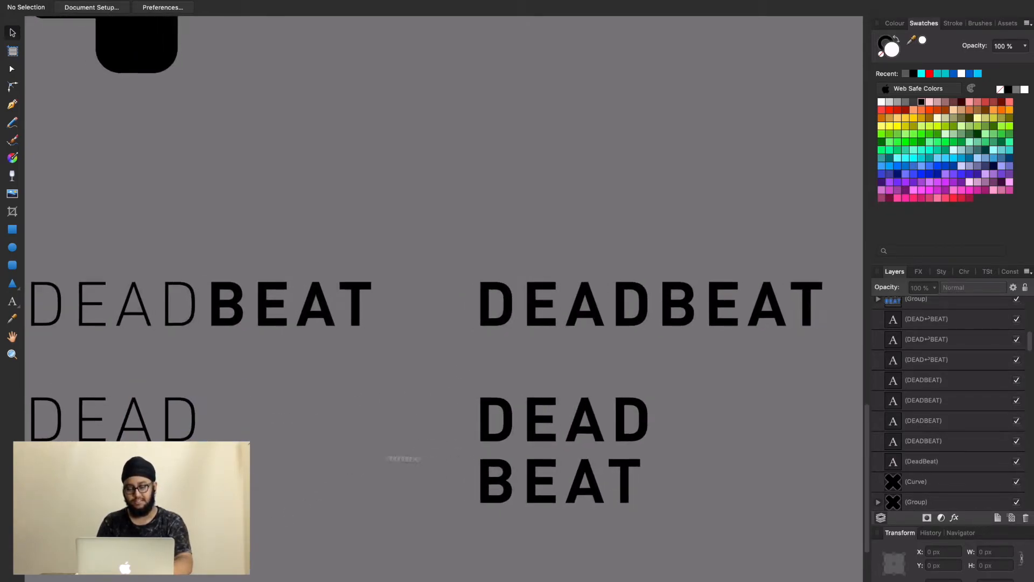
scroll(428, 457, right, 10)
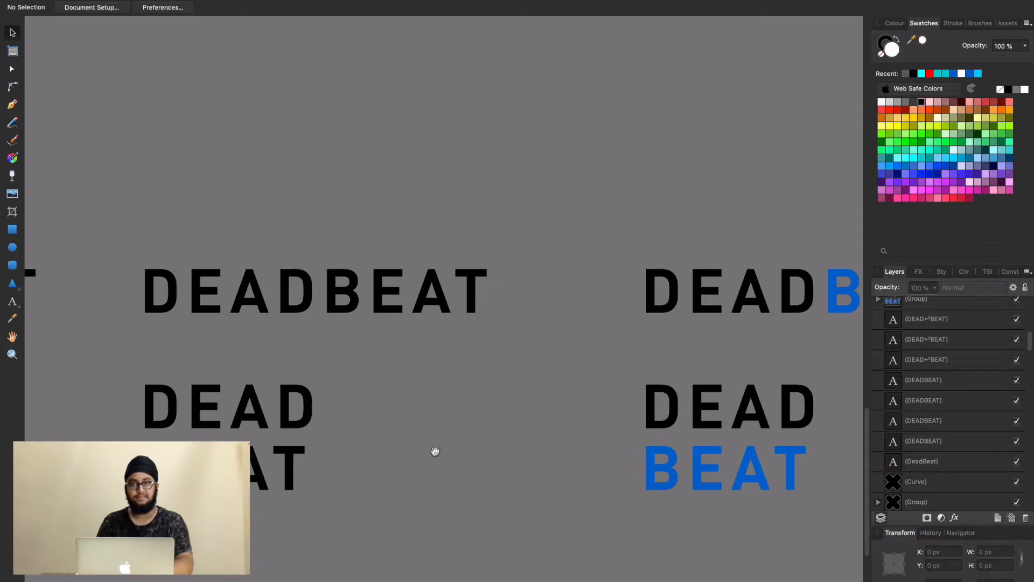
scroll(358, 408, right, 8)
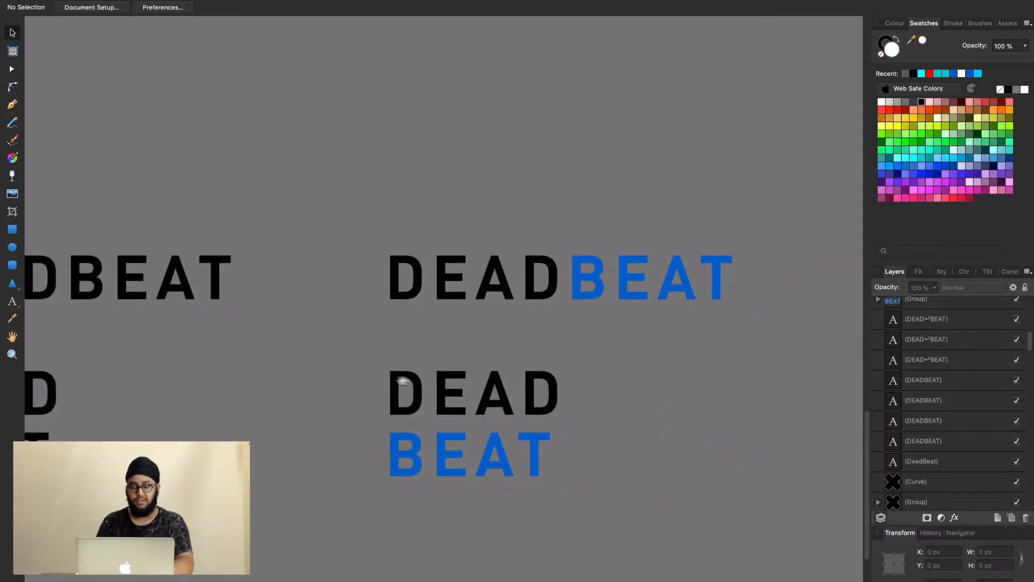
scroll(390, 381, right, 1)
scroll(391, 380, up, 1)
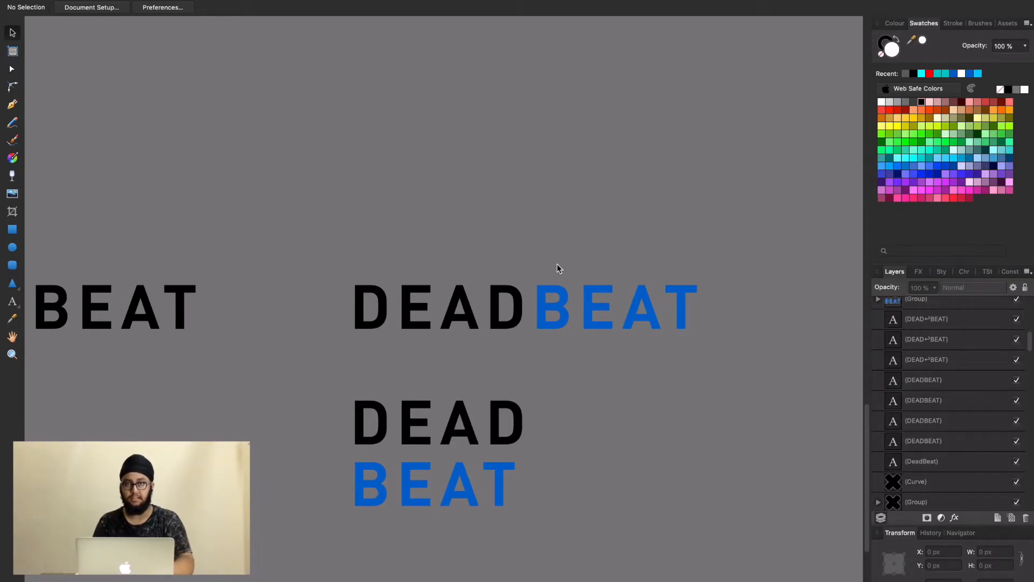
Step: Examine the stacked DEAD BEAT wordmarks, including the underlined version with blue BEAT
scroll(390, 364, down, 3)
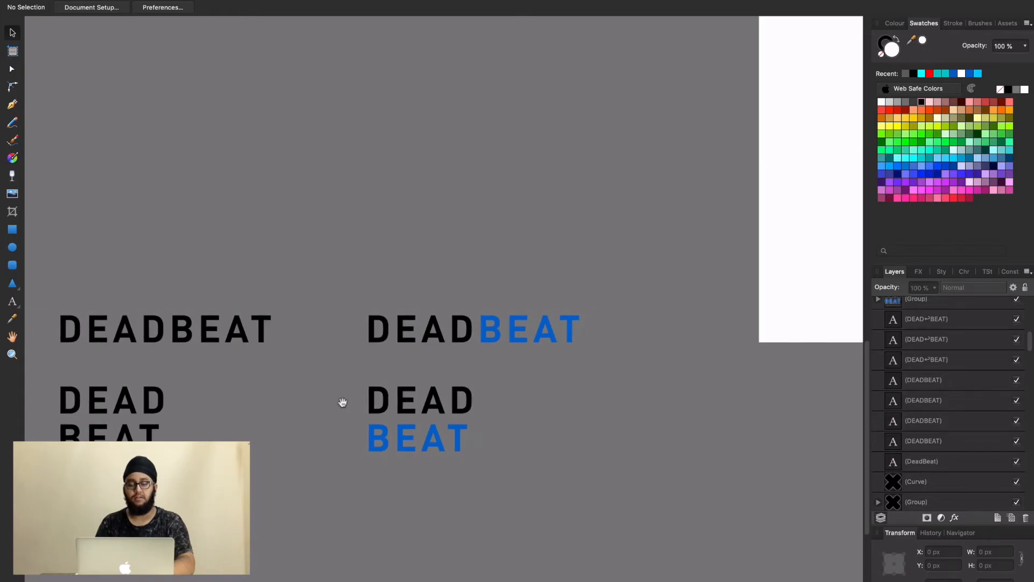
scroll(305, 488, down, 3)
scroll(305, 488, left, 3)
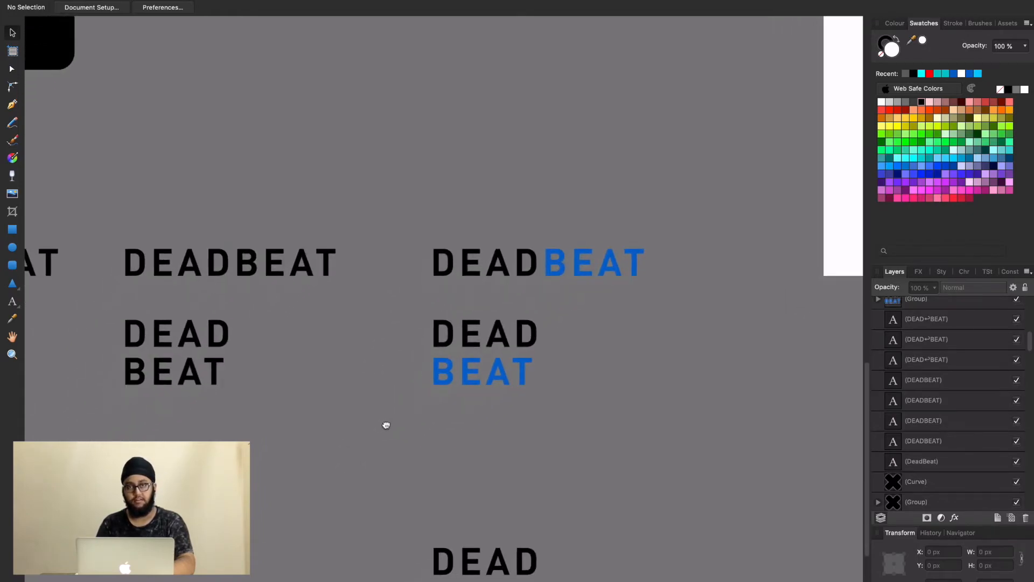
scroll(355, 440, down, 4)
scroll(355, 440, left, 6)
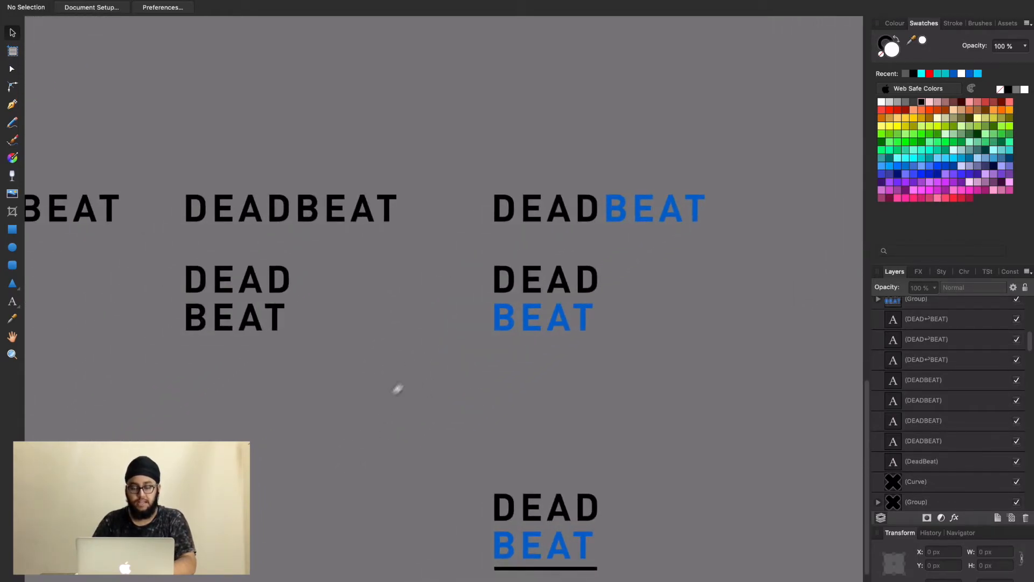
scroll(475, 381, right, 7)
scroll(341, 296, down, 2)
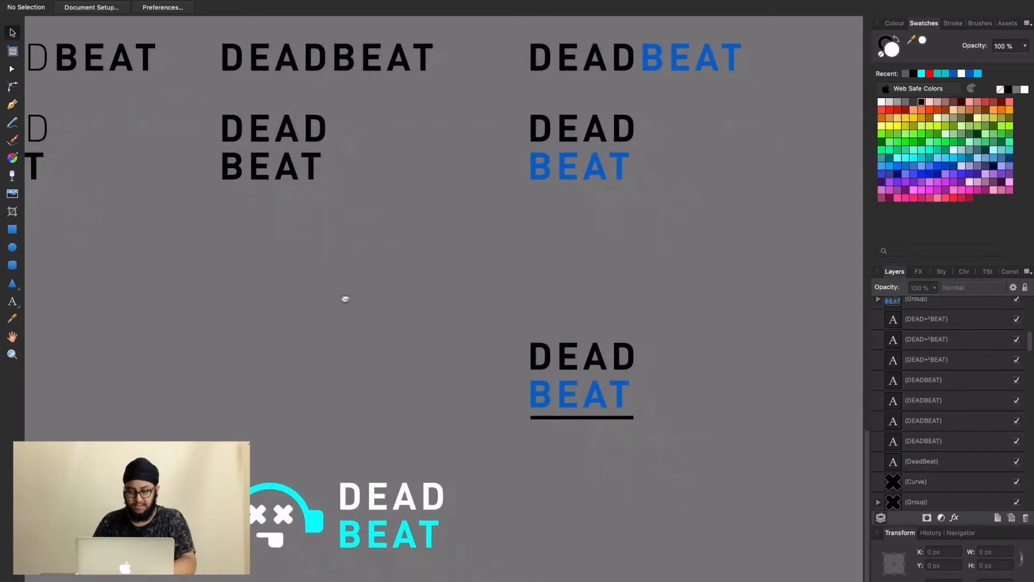
scroll(401, 358, up, 3)
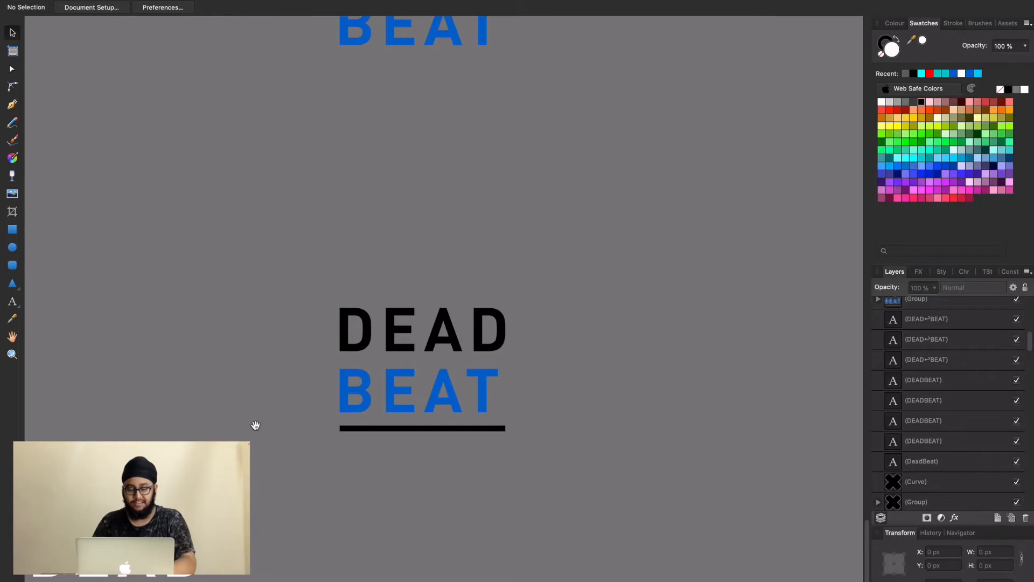
Step: Examine the blue and red logo lockups, both the horizontal ones and the larger versions with the wordmark underneath
drag(232, 429, 423, 400)
drag(341, 414, 464, 410)
drag(202, 418, 540, 342)
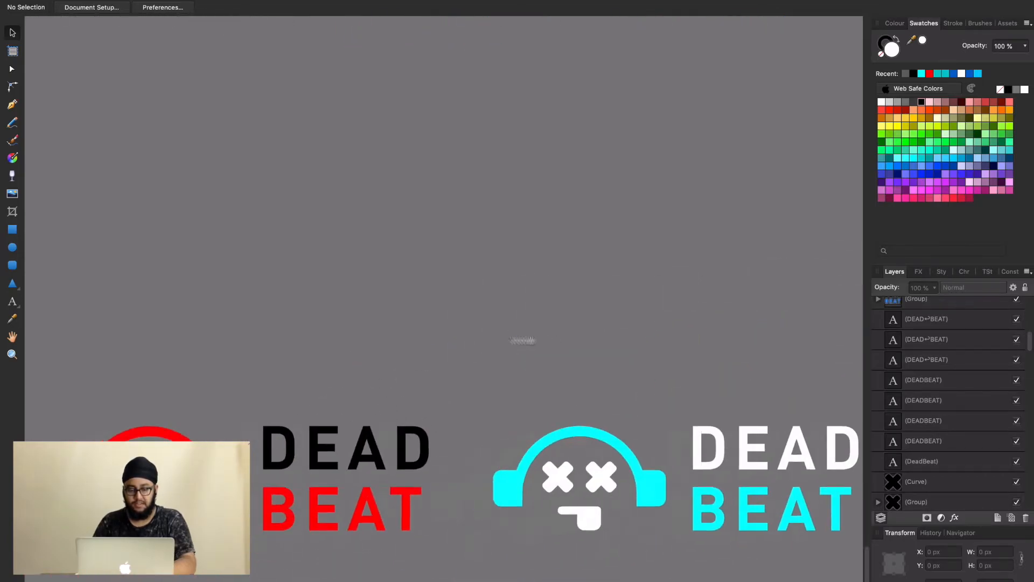
drag(314, 423, 425, 221)
drag(237, 259, 487, 246)
drag(306, 390, 473, 304)
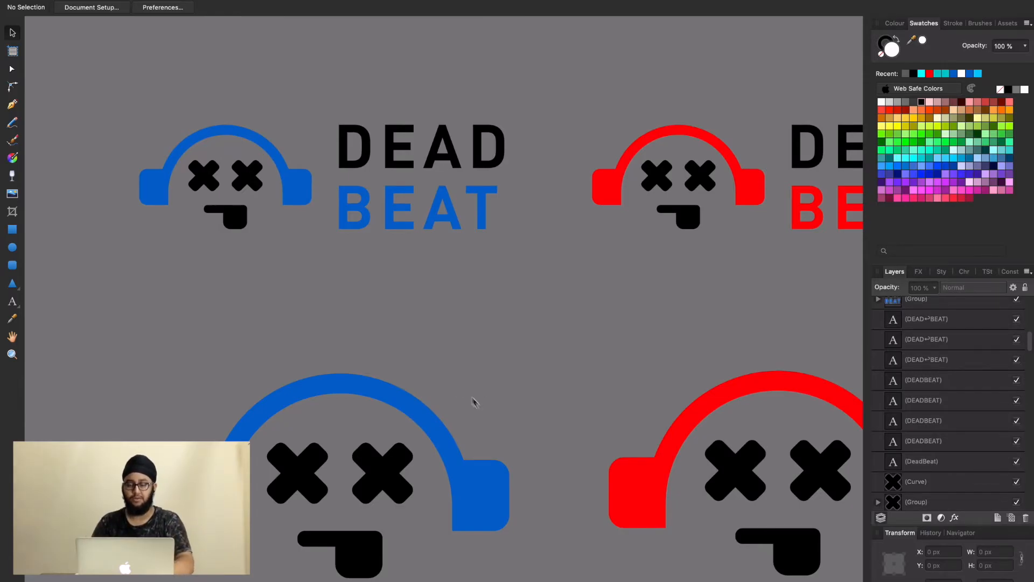
scroll(472, 377, down, 5)
scroll(468, 340, down, 4)
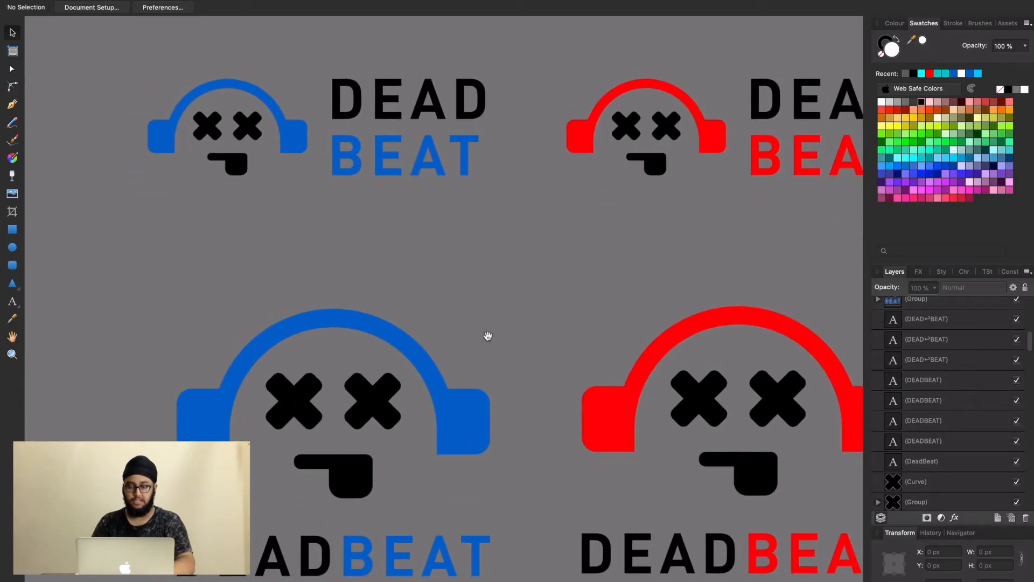
scroll(478, 337, down, 1)
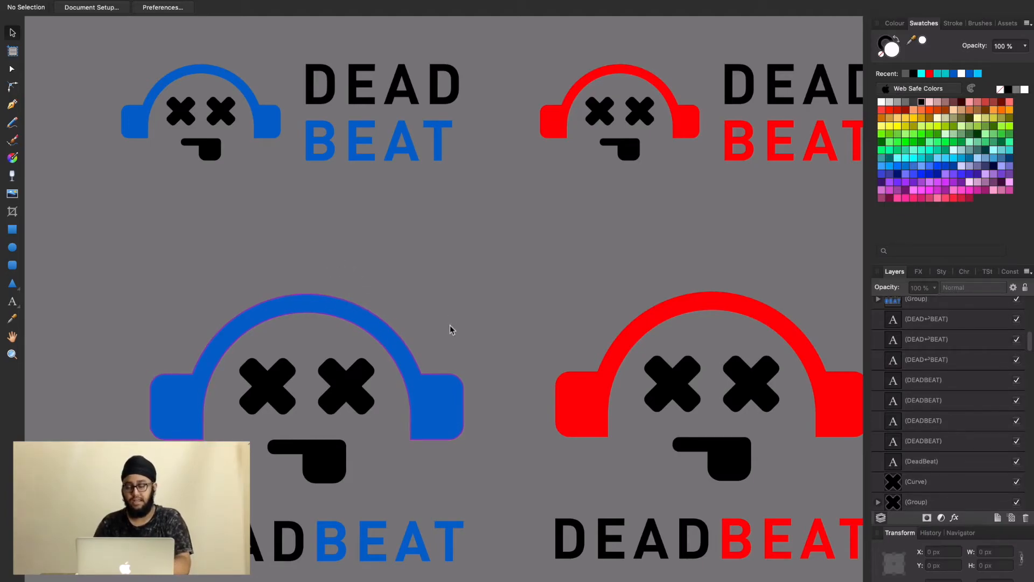
Step: Compare the red and cyan logo lockups, selecting the horizontal red one and clearing the selection again
drag(499, 291, 322, 256)
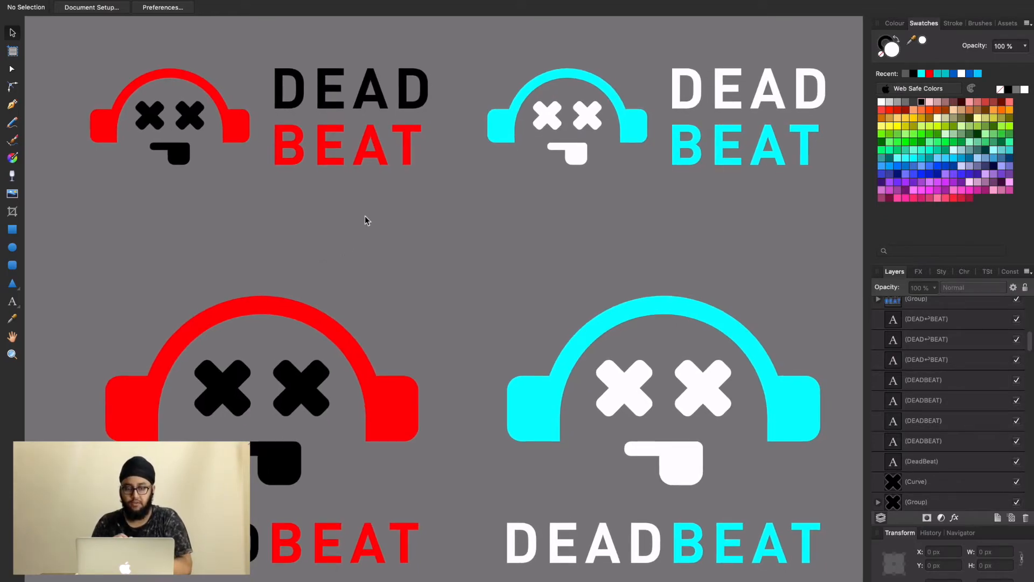
drag(69, 207, 446, 49)
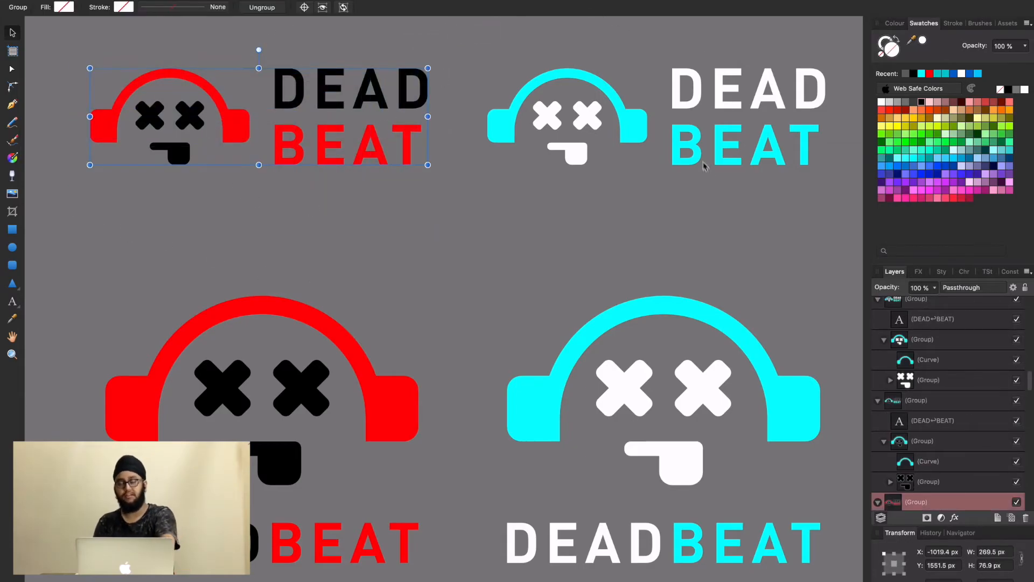
click(591, 230)
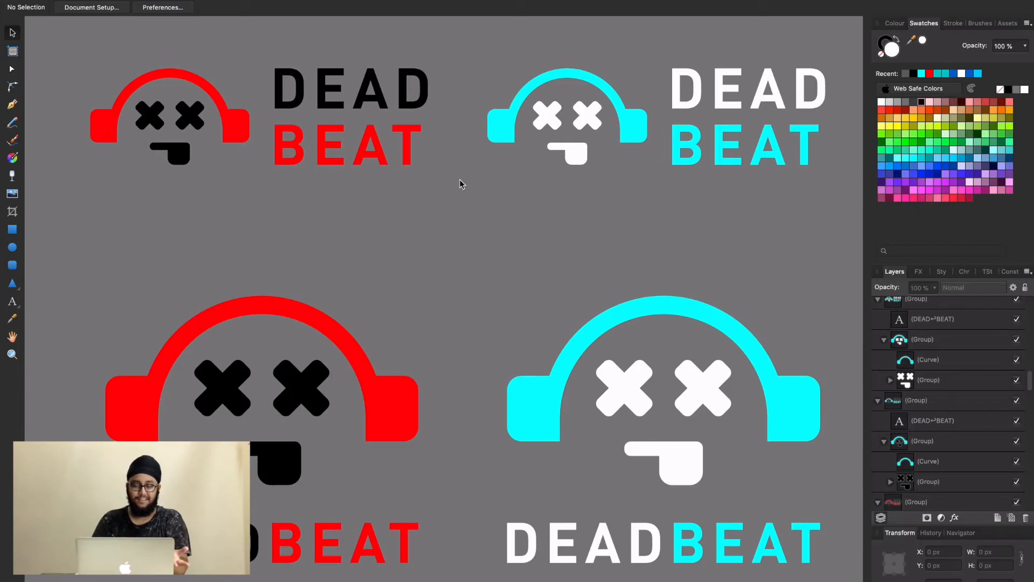
drag(90, 219, 458, 60)
click(463, 35)
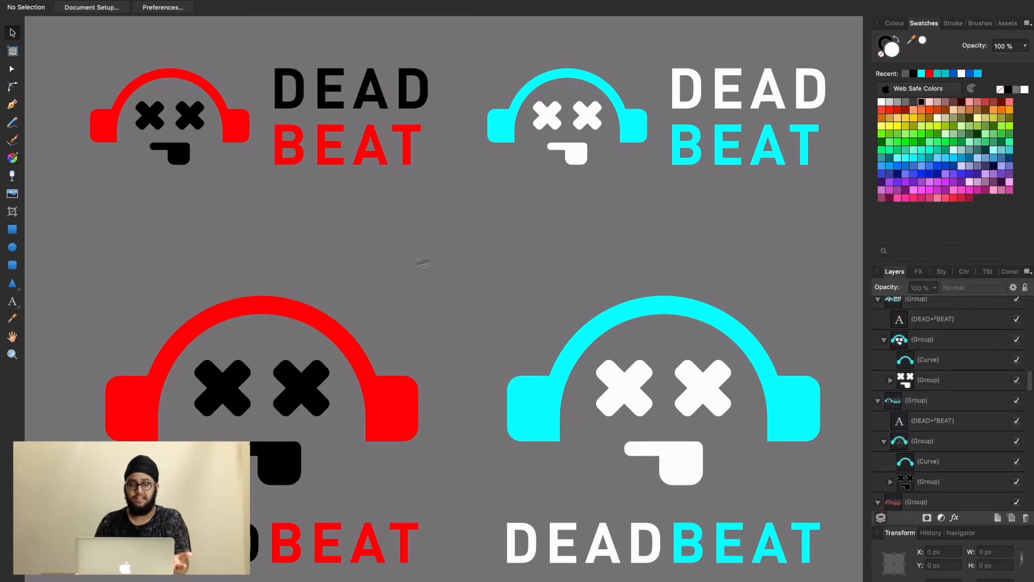
drag(120, 201, 764, 188)
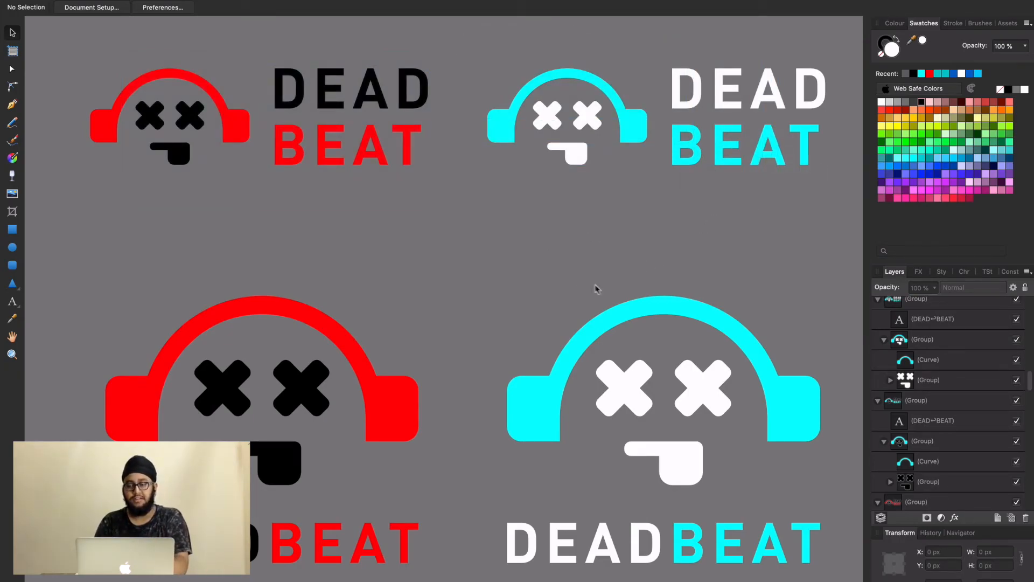
Step: View the final black headphone face on its white artboard, away from the colour studies
scroll(586, 267, down, 2)
scroll(586, 267, down, 4)
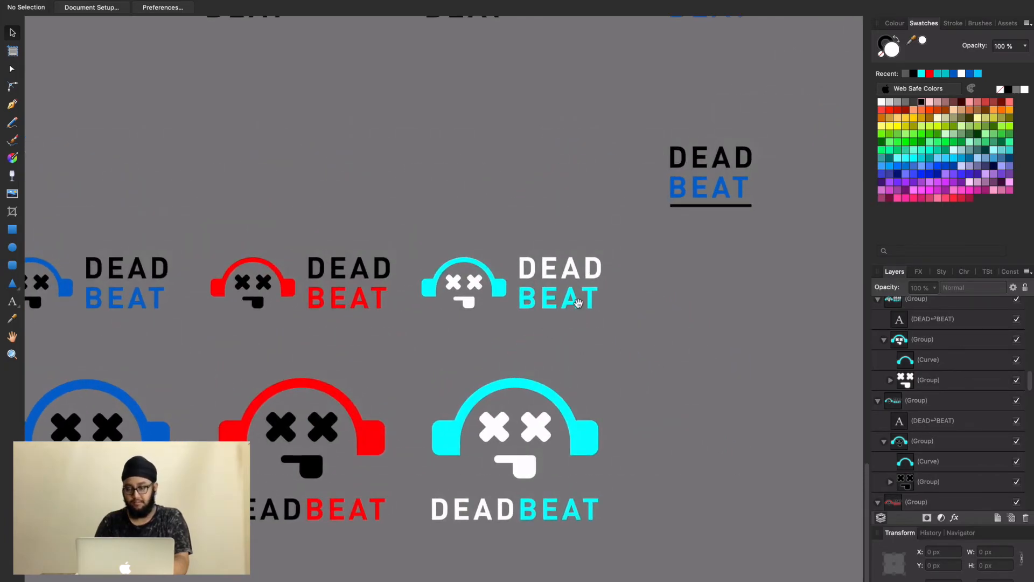
scroll(555, 344, right, 3)
scroll(555, 343, up, 2)
drag(555, 344, 455, 450)
drag(612, 250, 346, 443)
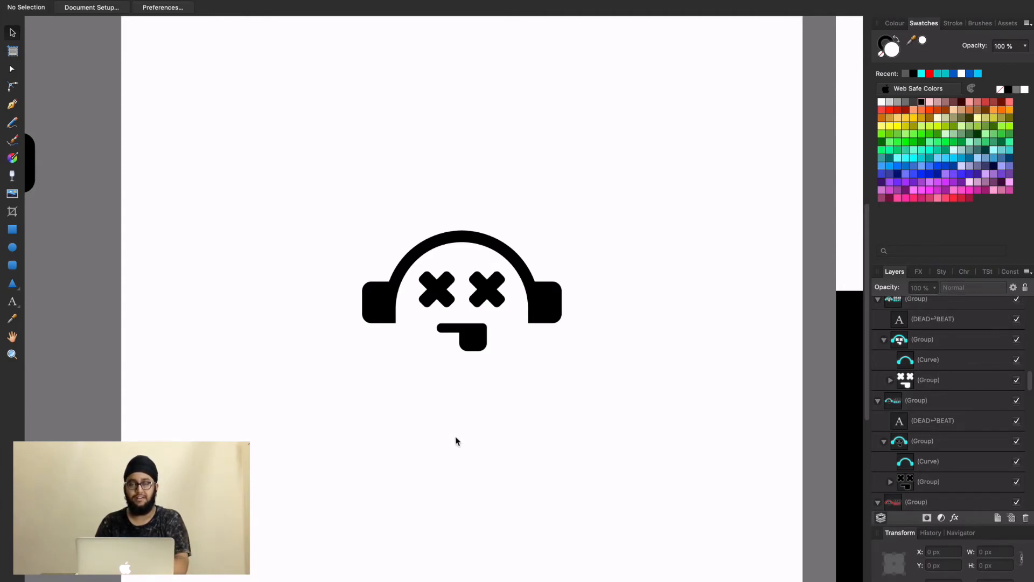
Step: Examine the final red and cyan DEADBEAT lockups on their white and black halves, first the stacked artboard, followed by the horizontal one
drag(595, 425, 404, 462)
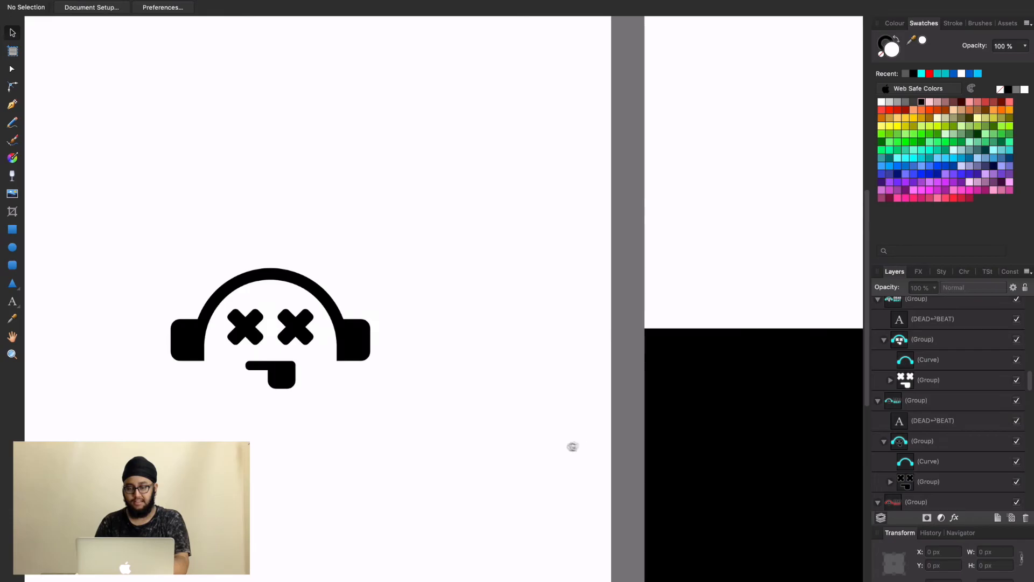
drag(573, 447, 377, 451)
drag(524, 427, 357, 400)
mouse_move(529, 382)
mouse_down()
mouse_move(375, 399)
mouse_move(349, 380)
mouse_up()
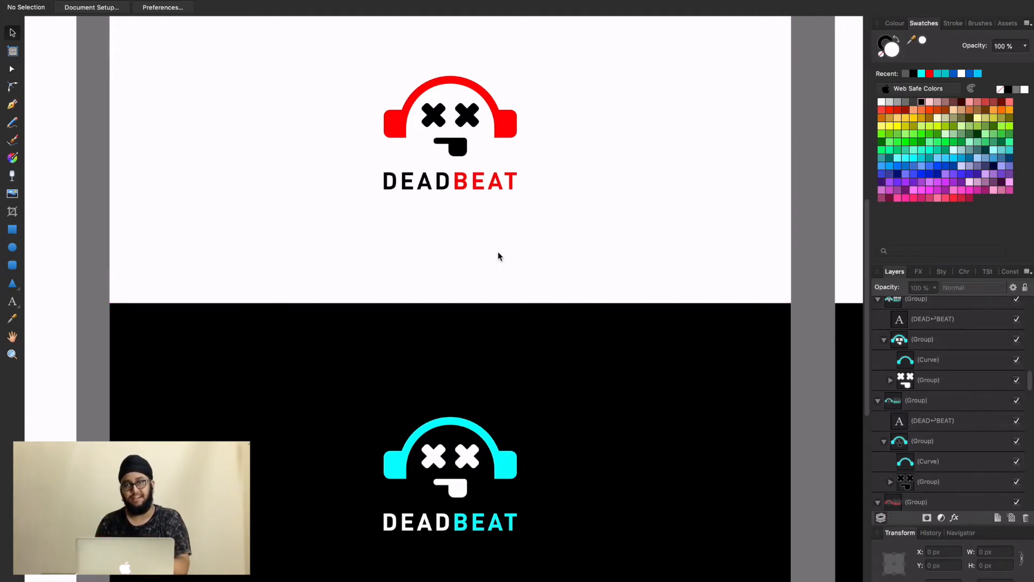
scroll(647, 376, right, 5)
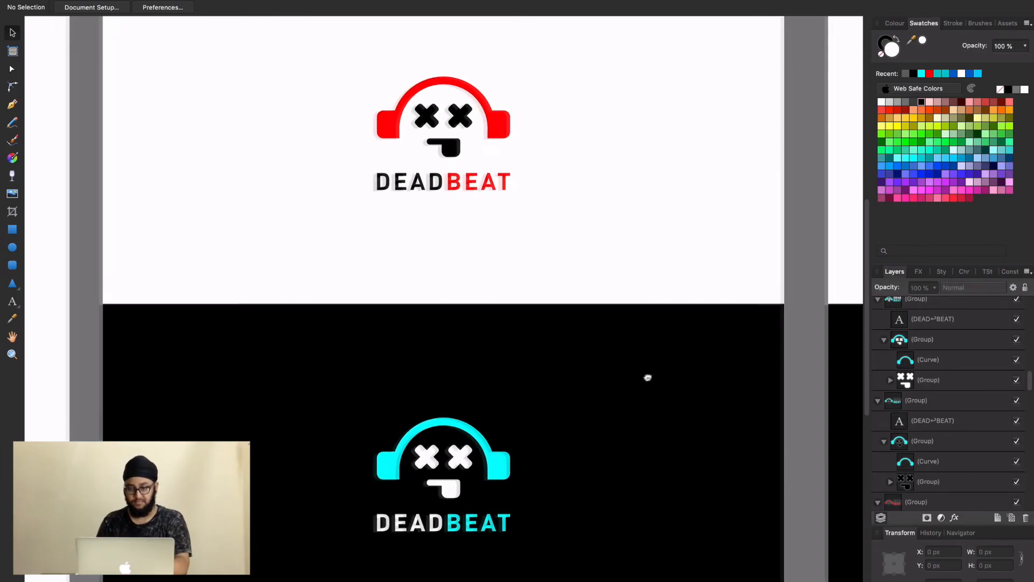
scroll(478, 365, right, 10)
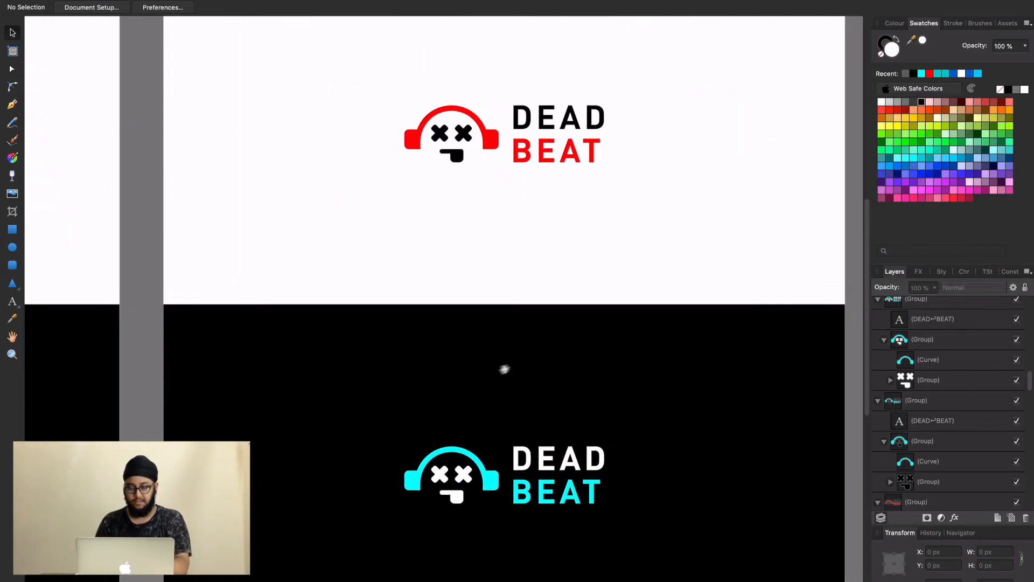
Step: Examine the rounded-square app icon versions of the headphone face, the cyan one on black and the red one on white
scroll(541, 364, right, 2)
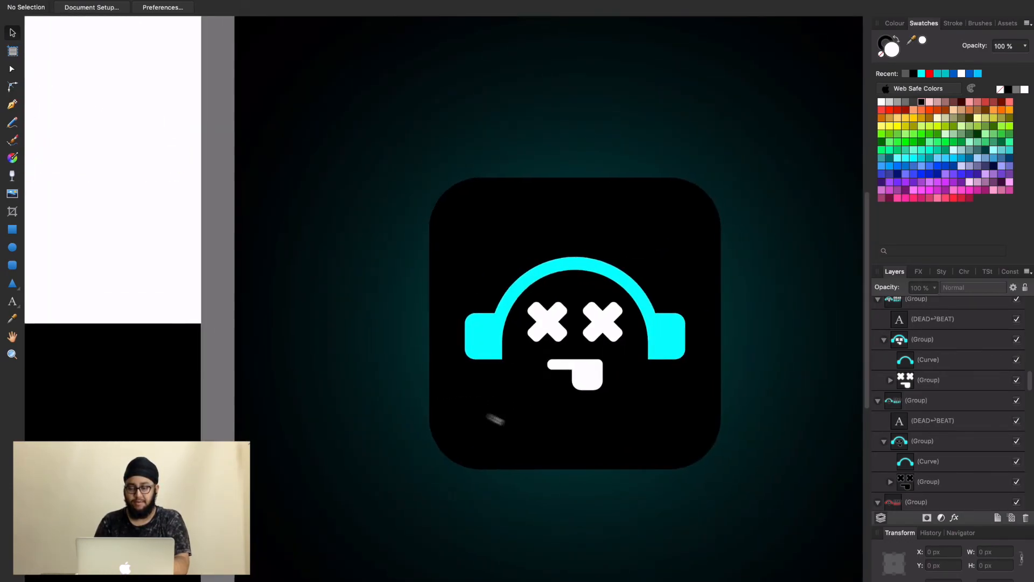
drag(571, 432, 474, 399)
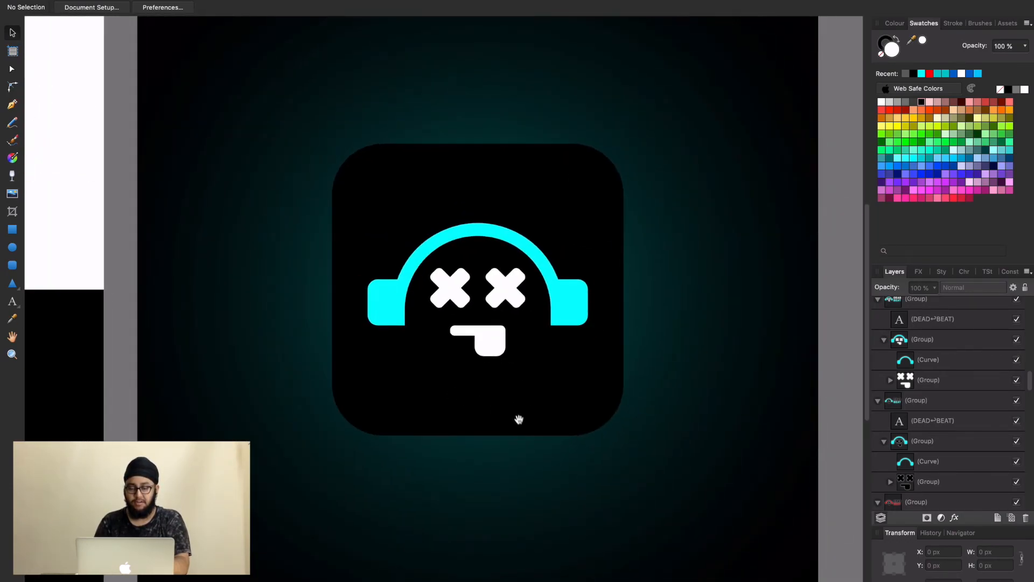
mouse_move(518, 428)
mouse_down()
mouse_move(525, 419)
mouse_move(532, 439)
mouse_up()
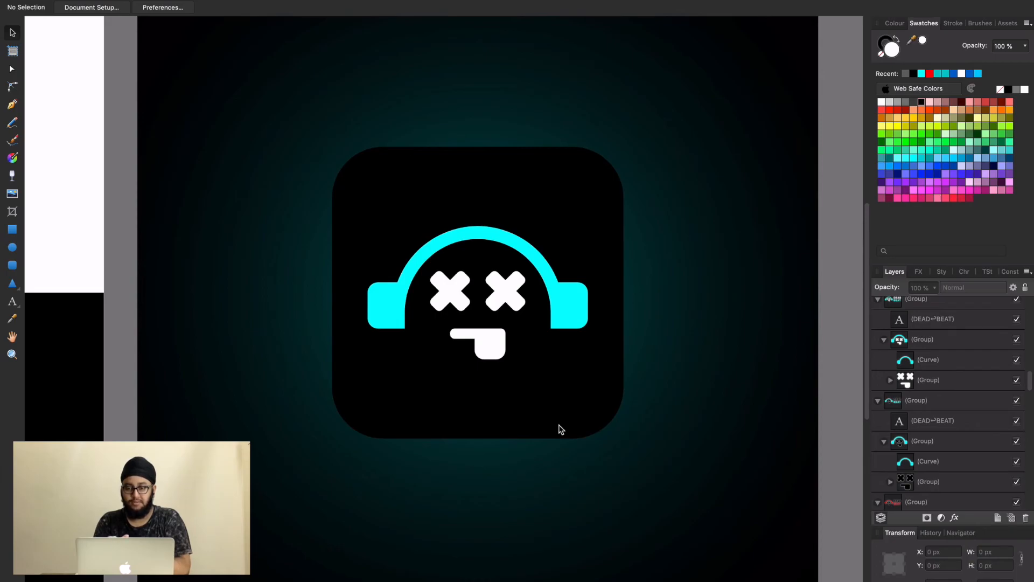
drag(617, 423, 302, 404)
drag(584, 397, 323, 410)
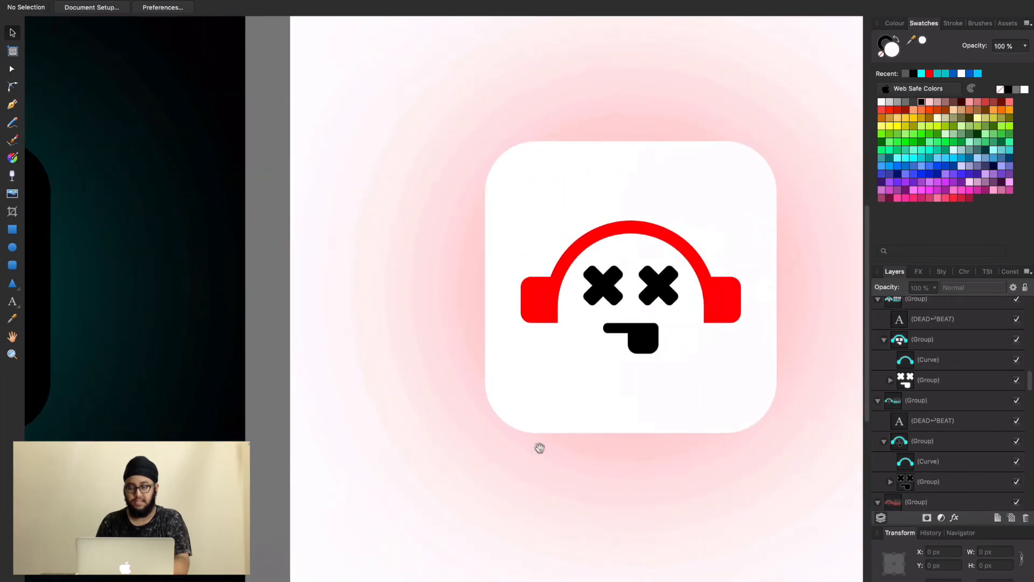
drag(619, 457, 471, 503)
Step: Review the final artboards together from the red app icon back to the stacked DEADBEAT lockups in red and cyan
scroll(466, 503, down, 3)
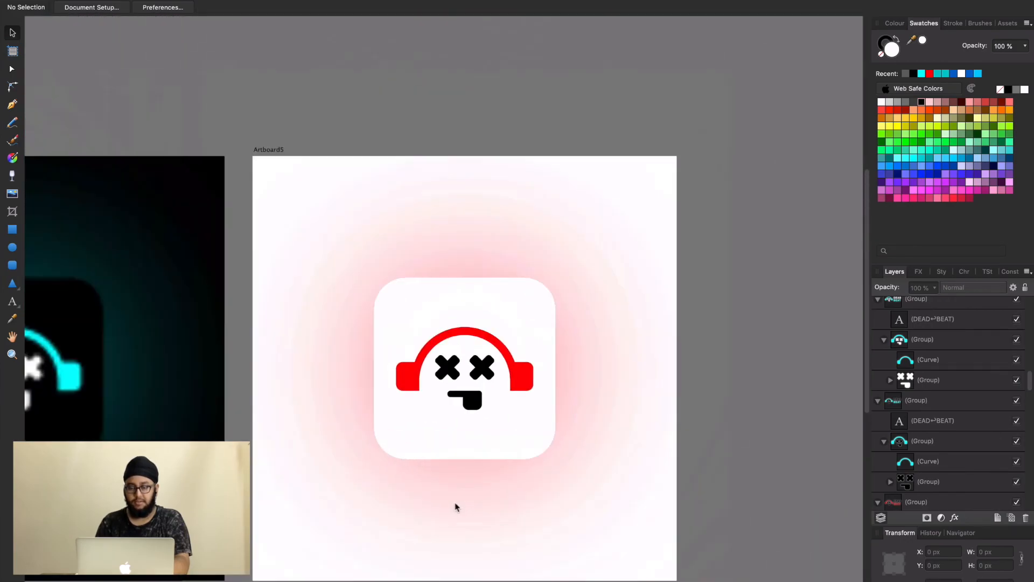
scroll(456, 506, down, 1)
scroll(457, 506, left, 10)
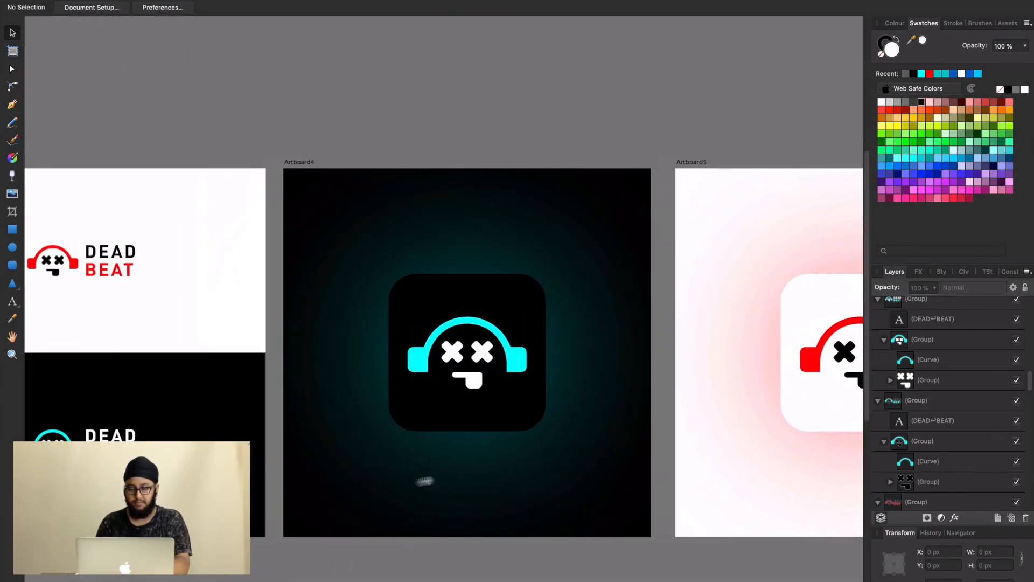
scroll(440, 480, left, 15)
scroll(447, 471, left, 2)
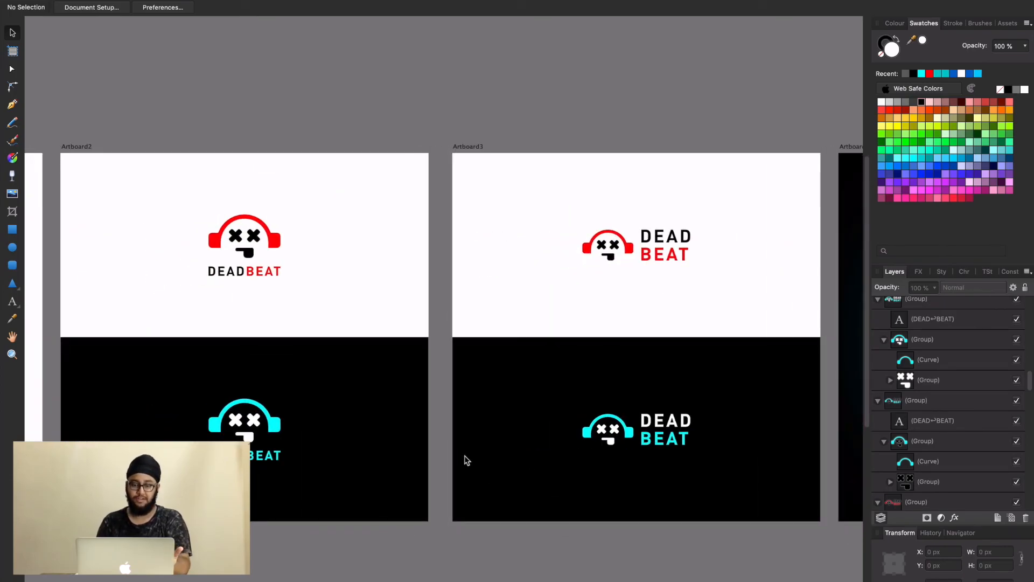
scroll(346, 438, up, 3)
scroll(503, 427, left, 3)
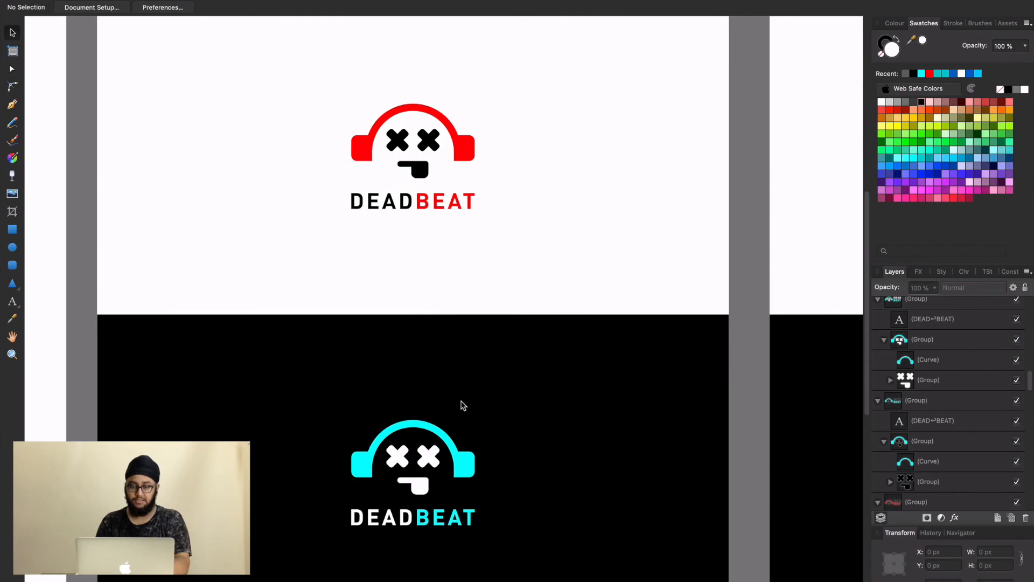
scroll(462, 389, down, 1)
scroll(460, 377, up, 1)
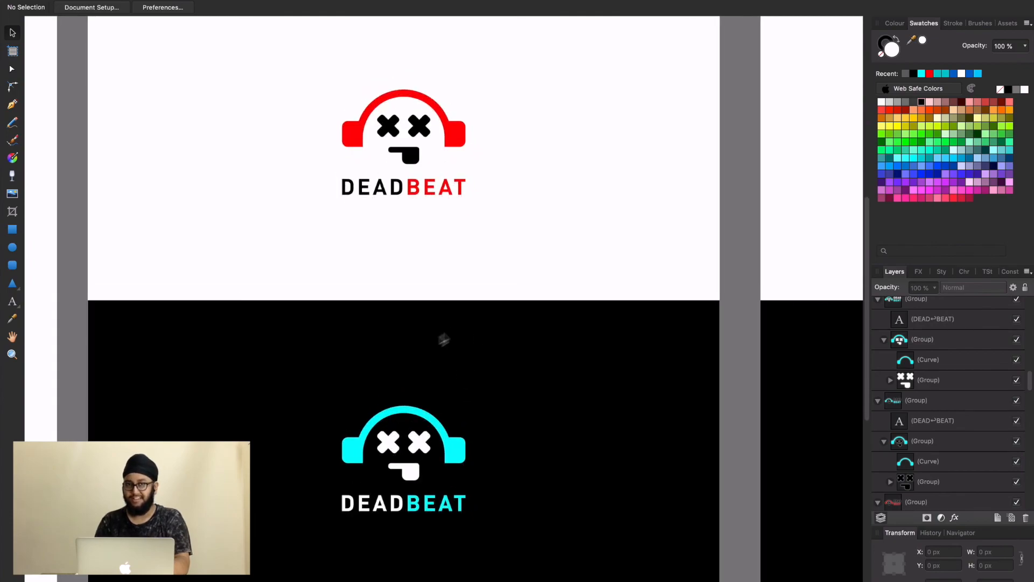